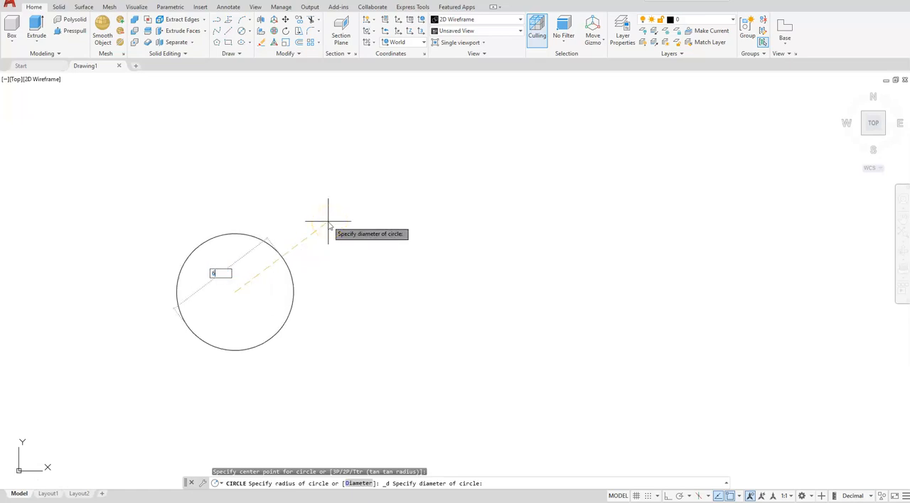
# Draw two separate circles side by side, each with a diameter of 6
pyautogui.press('Return')
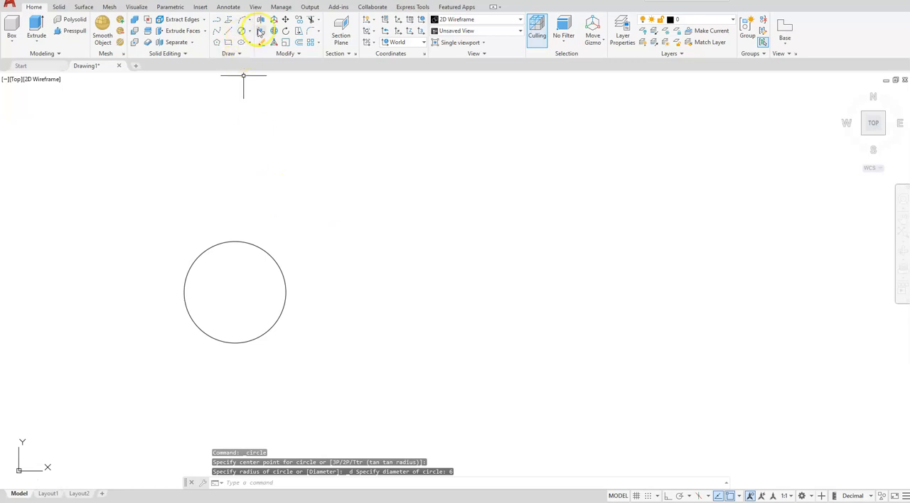
pyautogui.click(253, 37)
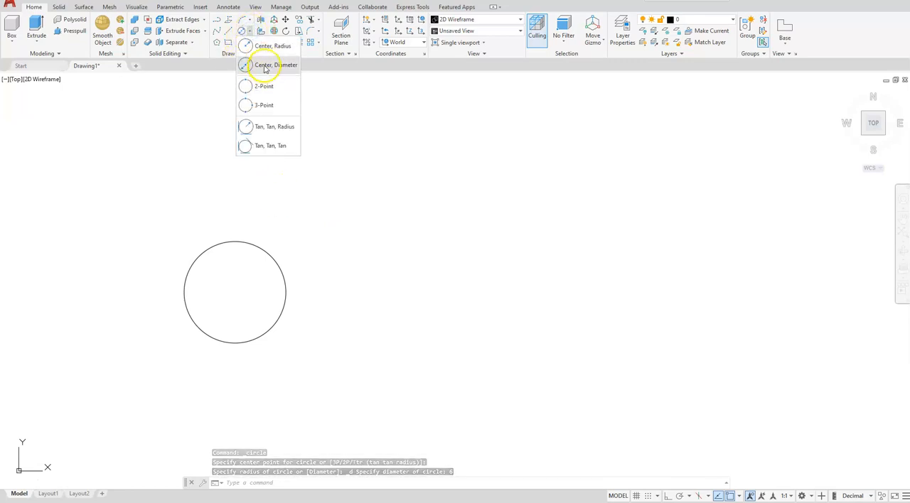
pyautogui.click(264, 66)
pyautogui.click(544, 273)
pyautogui.press('Return')
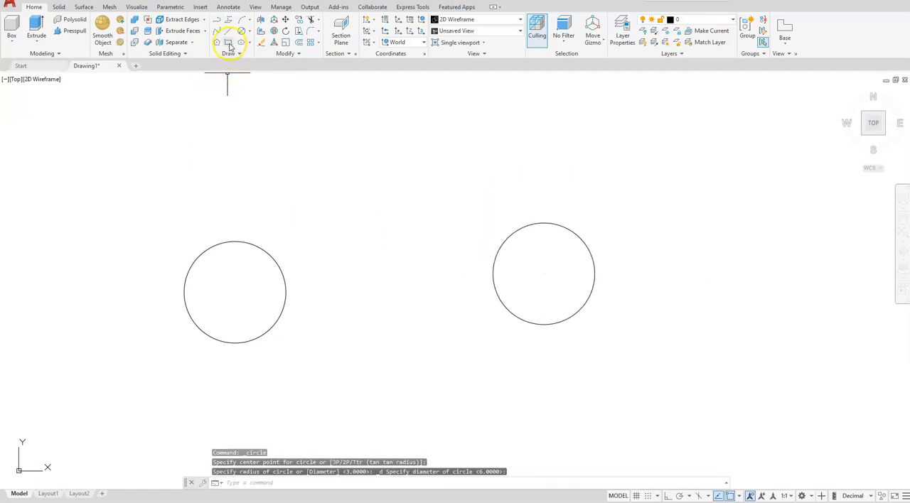
# Draw a rectangle 10 wide and 1 high just above the left circle
pyautogui.click(129, 221)
pyautogui.click(292, 138)
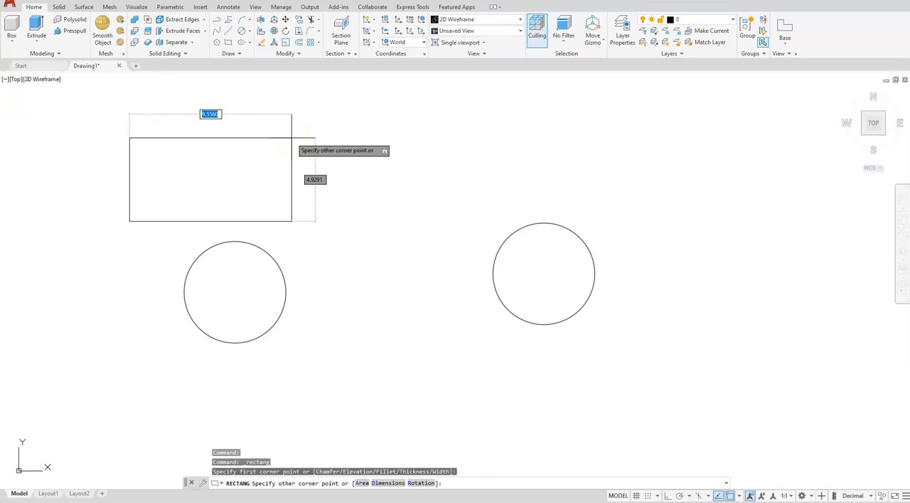
pyautogui.write('10')
pyautogui.press('Tab')
pyautogui.write('1')
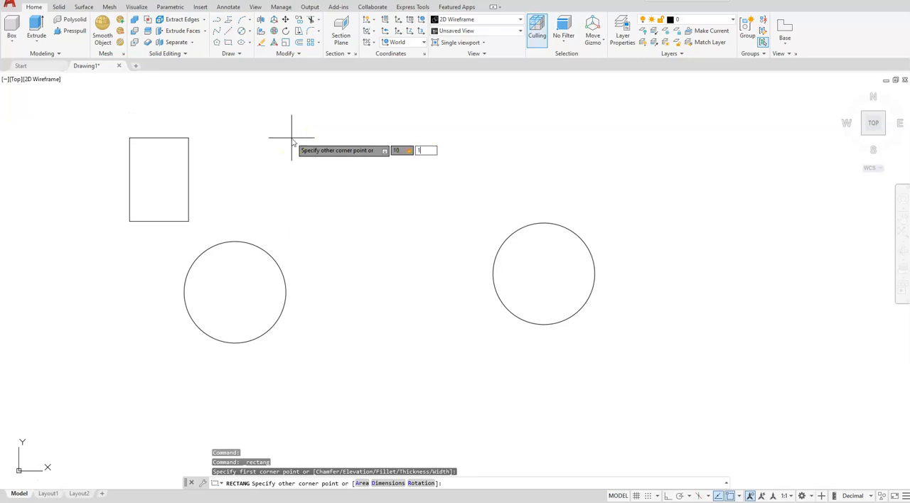
pyautogui.press('Return')
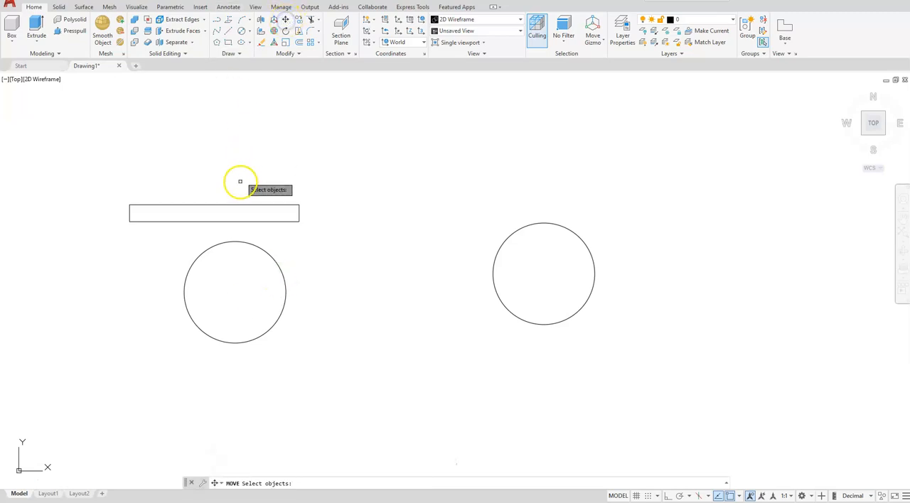
# Move the rectangle by its geometric center onto the center of the left circle
pyautogui.click(236, 205)
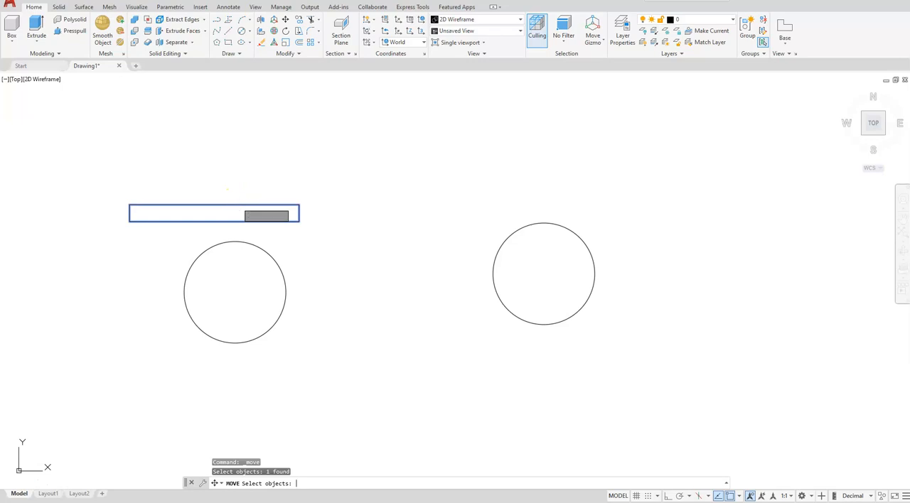
pyautogui.press('Return')
pyautogui.keyDown('shift'); pyautogui.rightClick(256, 144); pyautogui.keyUp('shift')
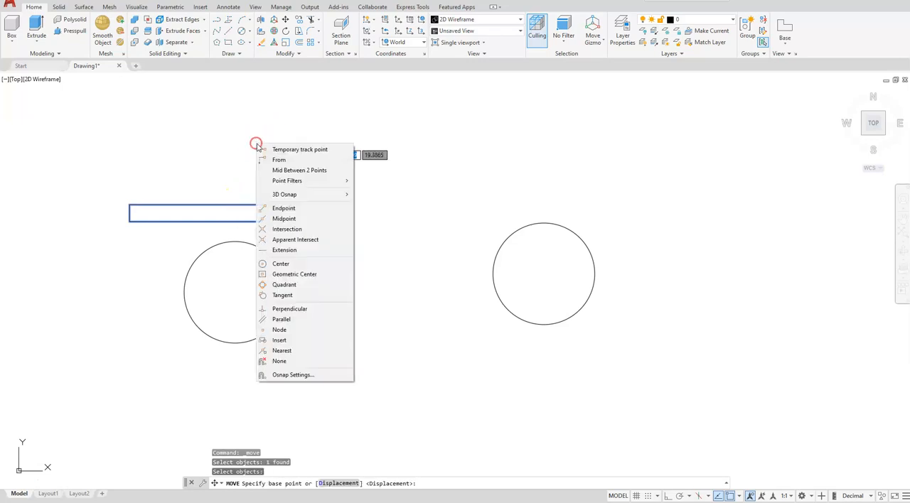
pyautogui.click(286, 274)
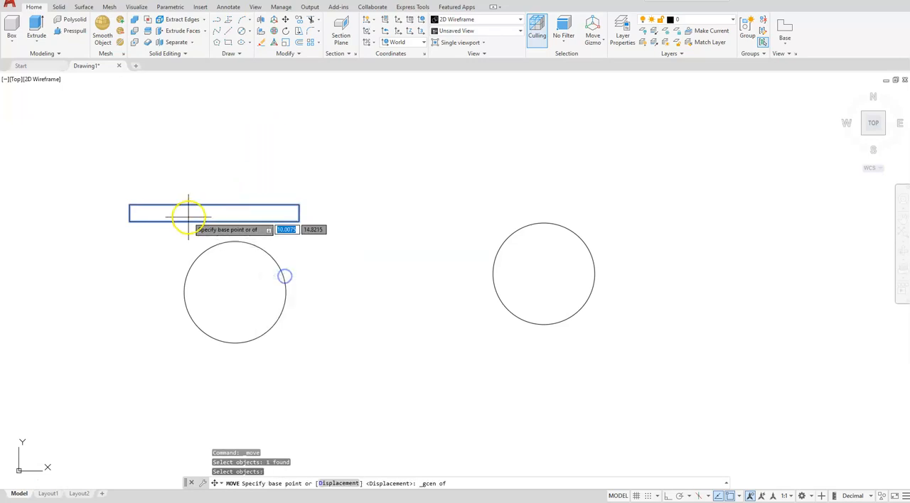
pyautogui.click(214, 213)
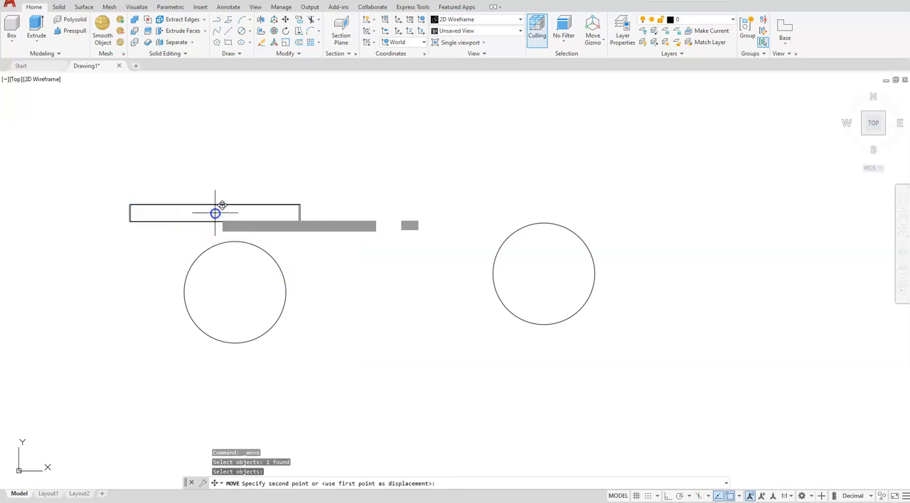
pyautogui.click(235, 291)
# Draw a circle of diameter 2 centered 2.5 units horizontally to the right of the right-hand circle's center
pyautogui.moveTo(584, 288); pyautogui.dragTo(483, 294, button='middle')
pyautogui.scroll(3, 480, 326)
pyautogui.scroll(-1, 473, 324)
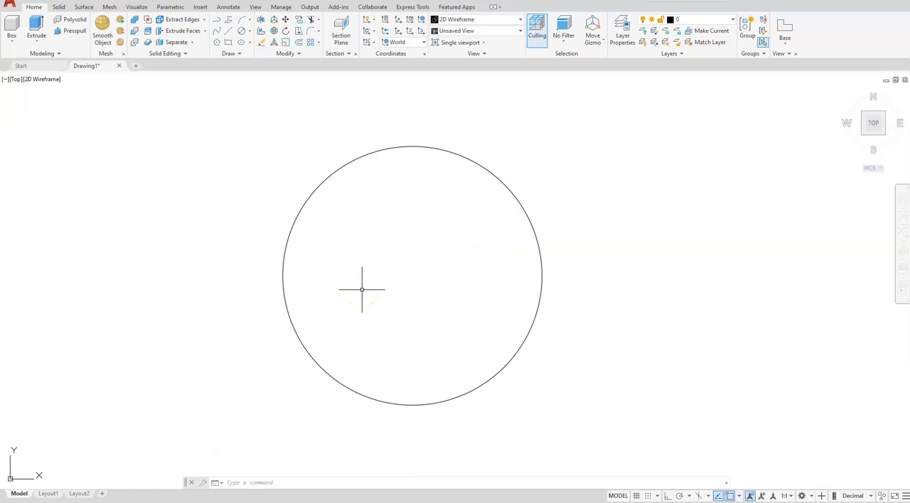
pyautogui.click(242, 32)
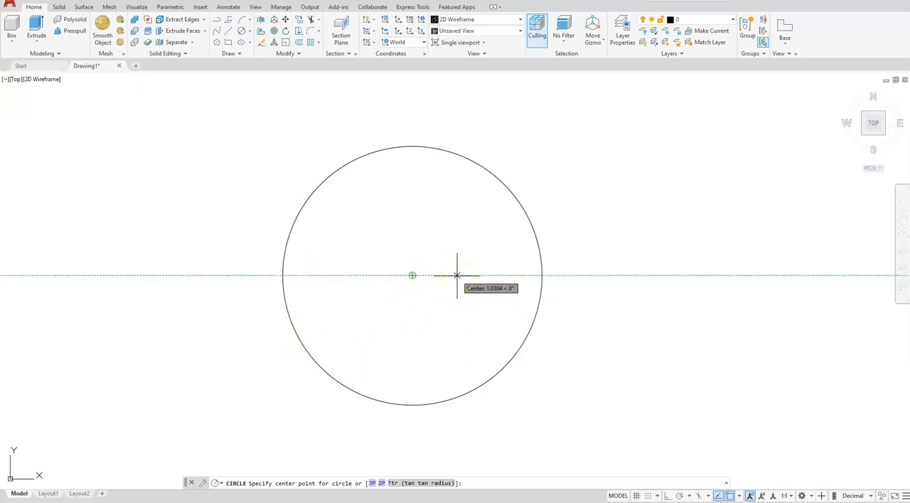
pyautogui.write('2')
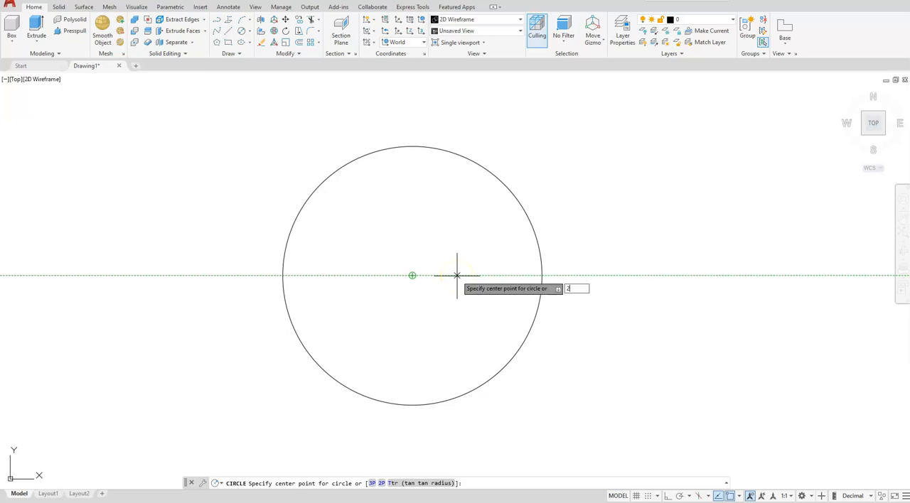
pyautogui.write('.5')
pyautogui.press('Return')
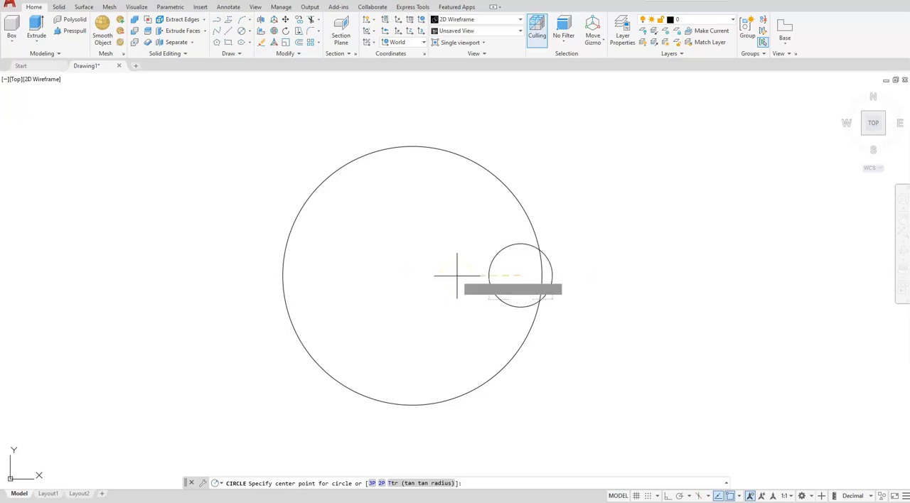
pyautogui.write('d')
pyautogui.press('Return')
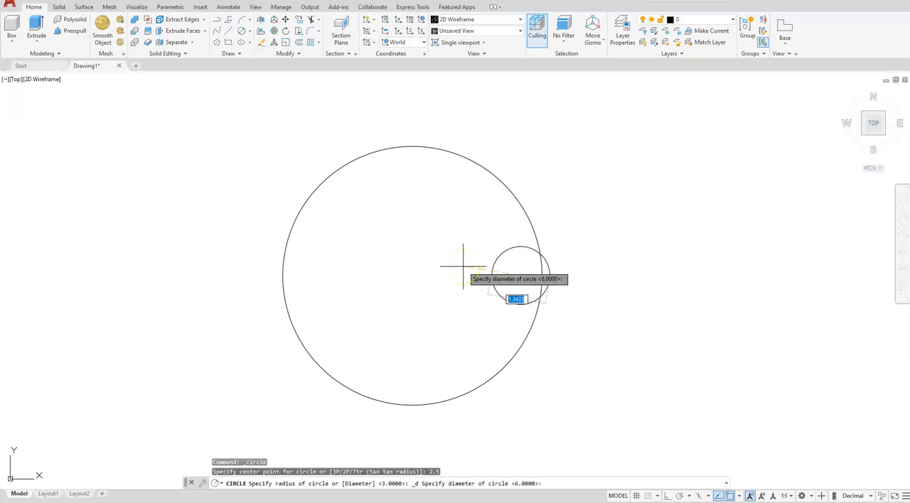
pyautogui.write('2')
pyautogui.press('Return')
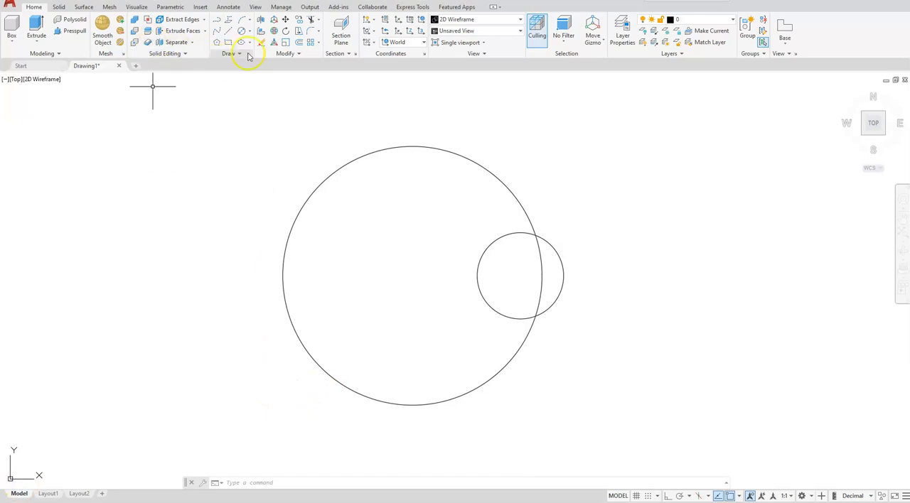
# Place a vertical construction line through the center of the large right-hand circle
pyautogui.click(283, 55)
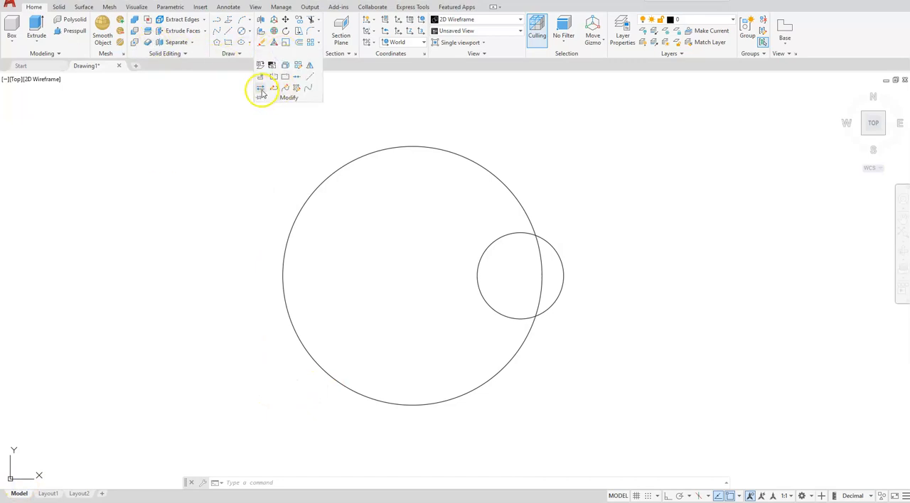
pyautogui.click(228, 53)
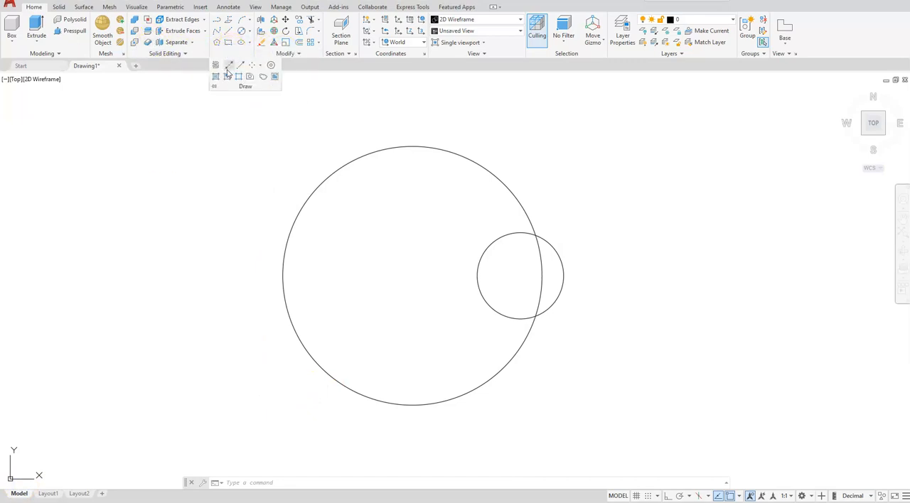
pyautogui.click(227, 65)
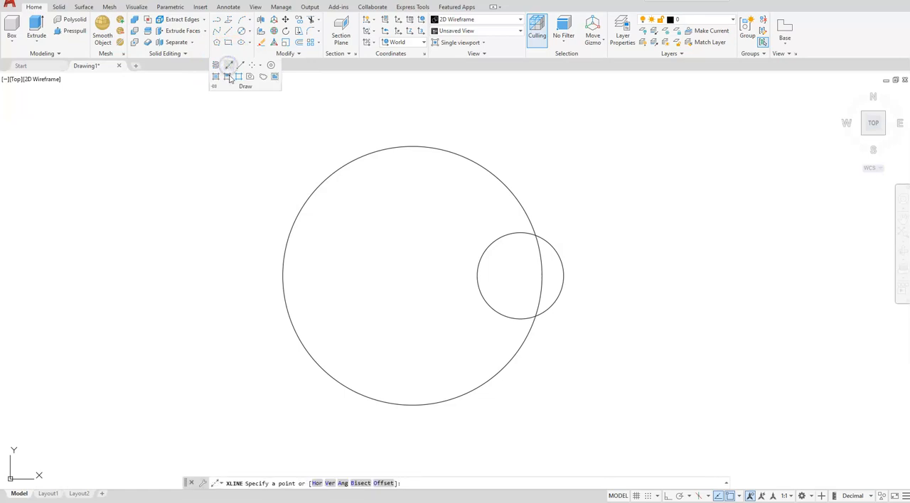
pyautogui.click(330, 484)
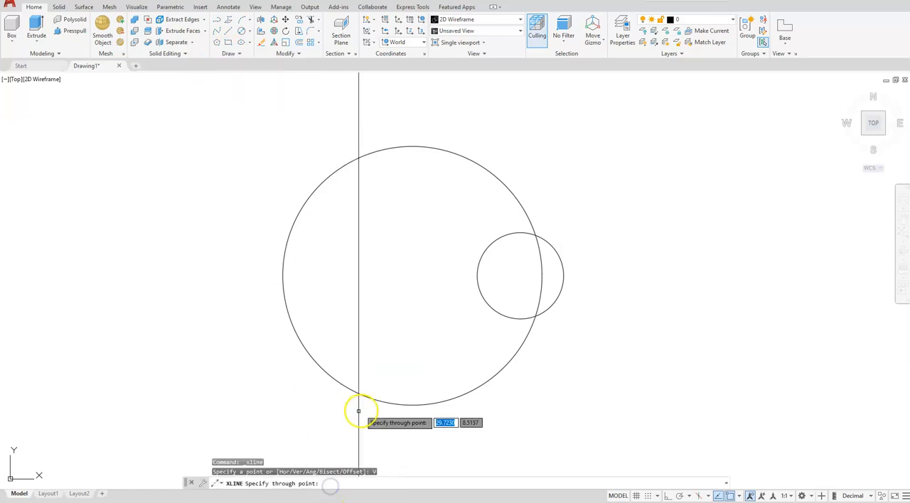
pyautogui.click(412, 275)
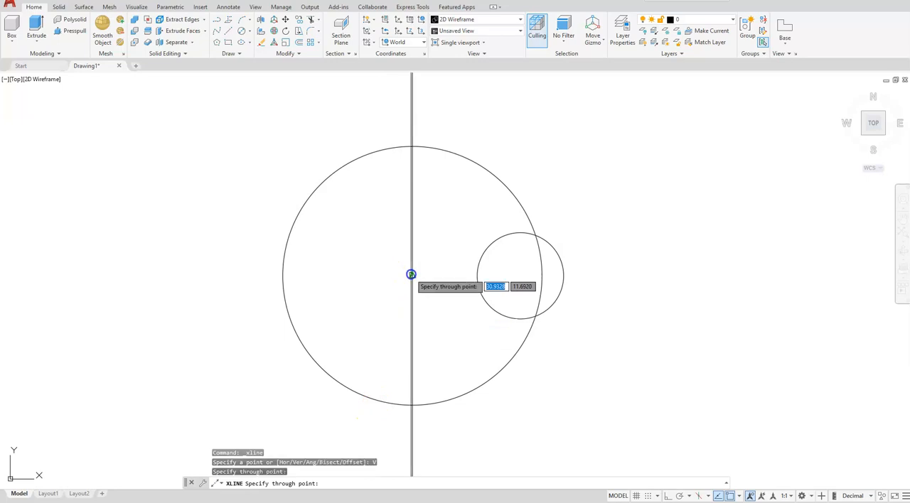
pyautogui.press('Escape')
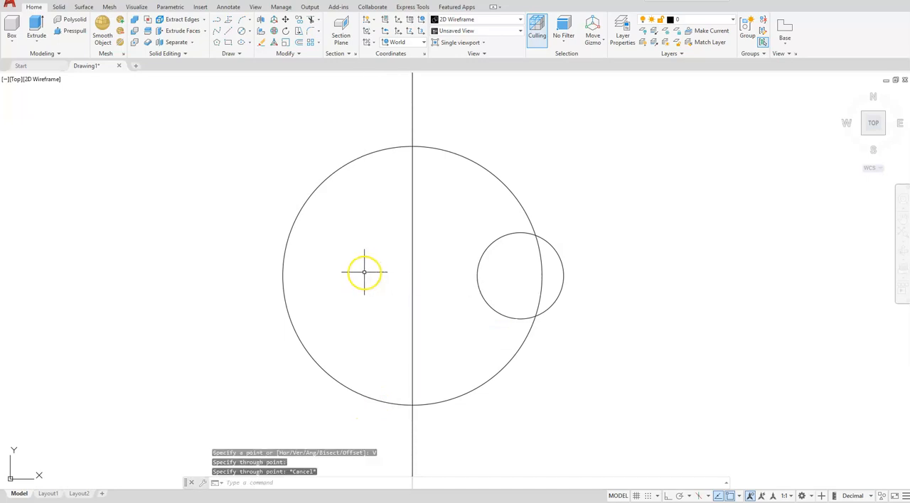
# Offset the vertical construction line 0.5 to the right
pyautogui.click(299, 45)
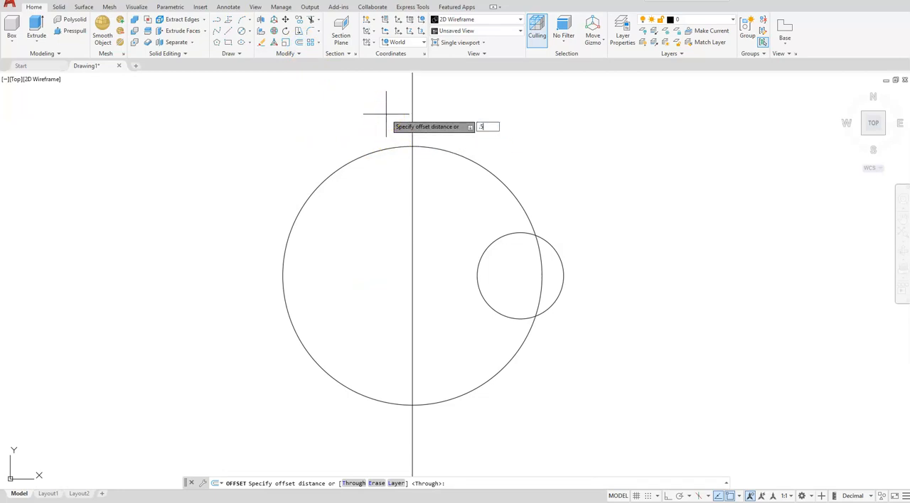
pyautogui.press('Return')
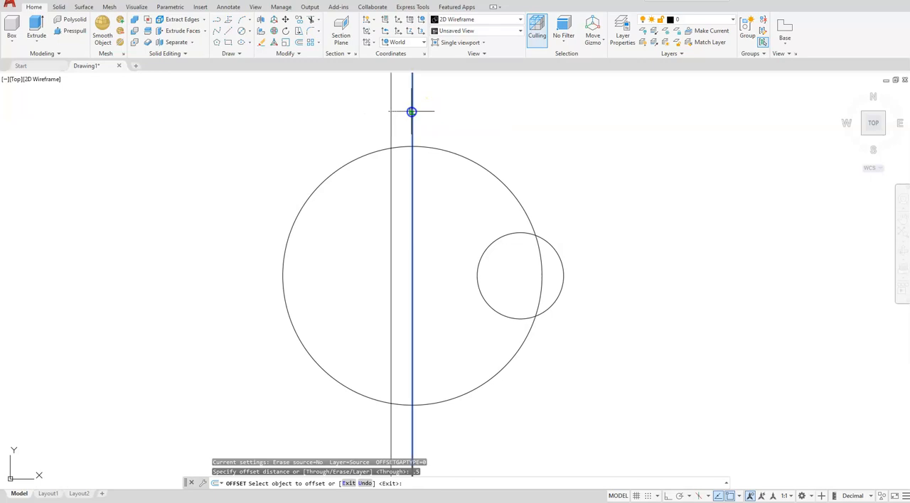
pyautogui.click(410, 112)
pyautogui.click(533, 111)
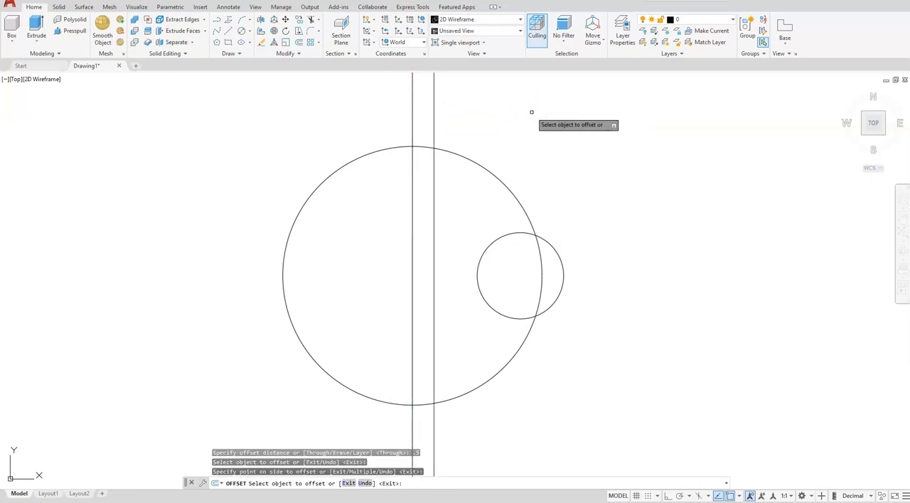
pyautogui.press('Escape')
pyautogui.press('Escape')
pyautogui.press('Escape')
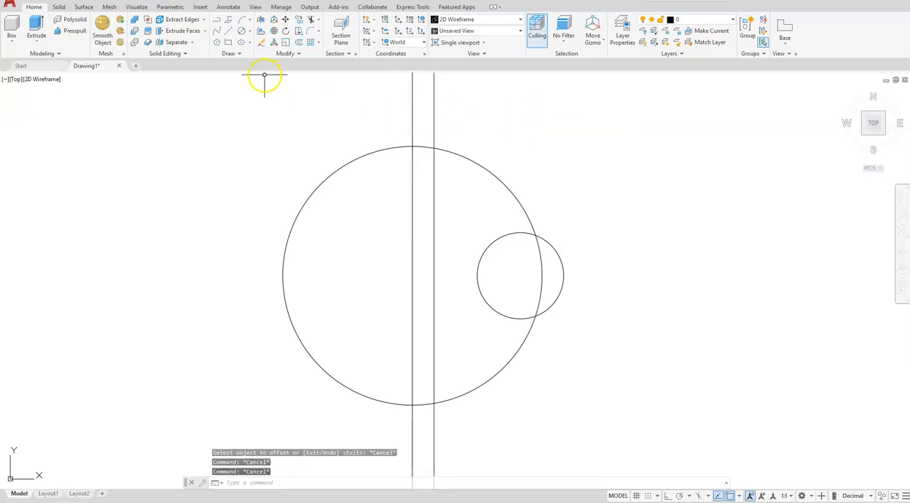
# Draw a line from the upper intersection of the offset line and the large circle, tangent to the small circle's left side
pyautogui.click(227, 32)
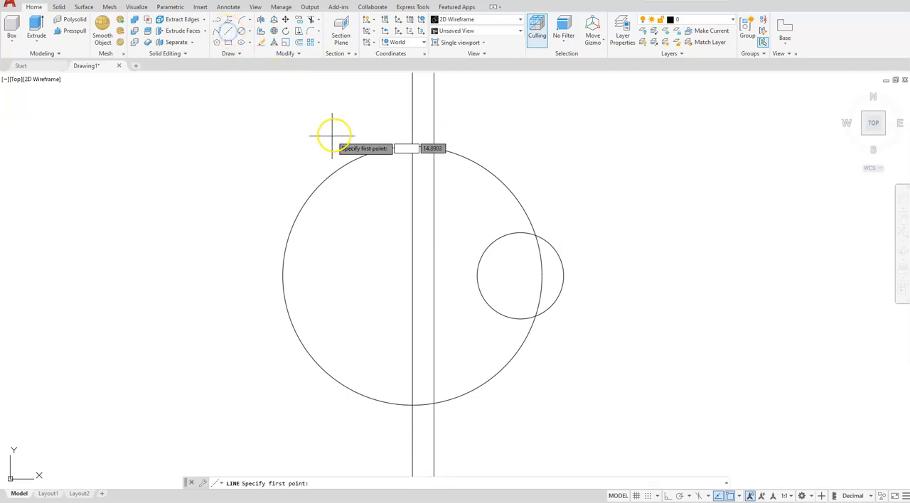
pyautogui.click(434, 148)
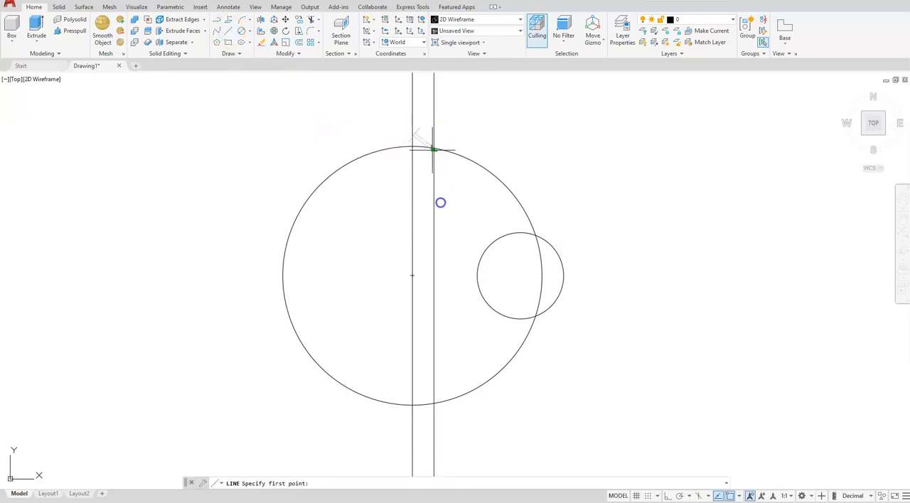
pyautogui.keyDown('shift'); pyautogui.rightClick(432, 254); pyautogui.keyUp('shift')
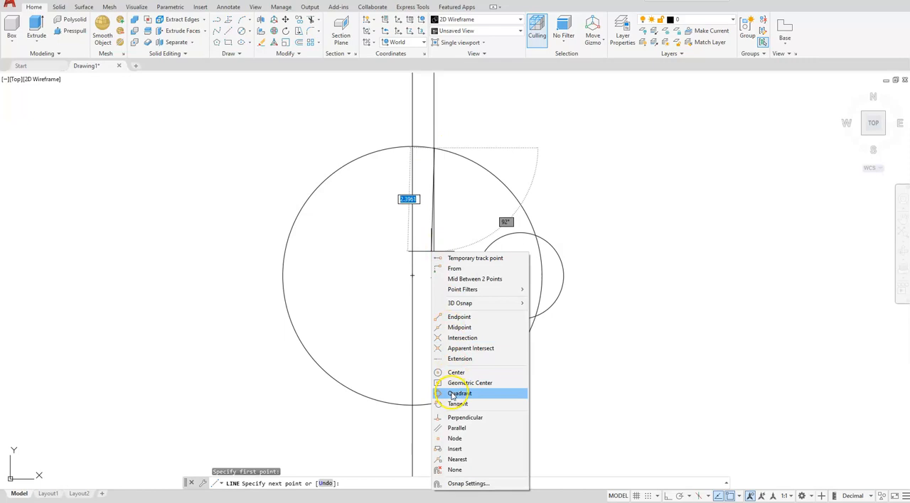
pyautogui.click(453, 404)
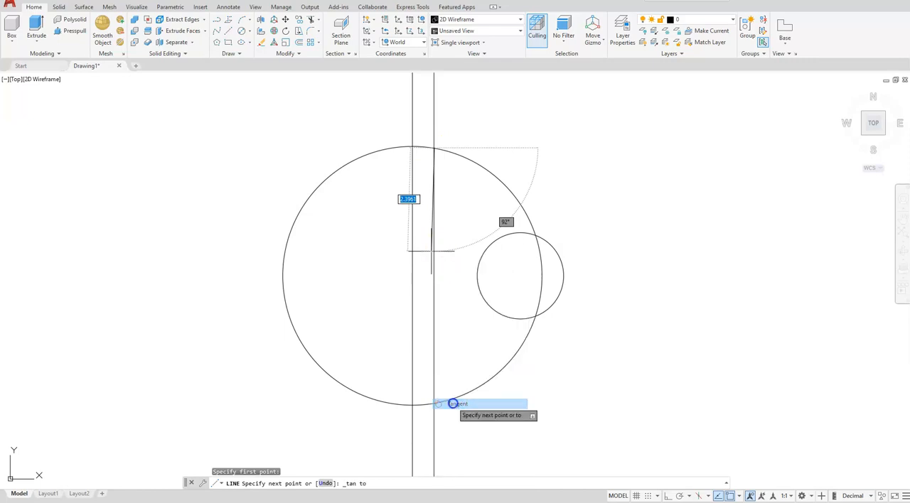
pyautogui.click(482, 300)
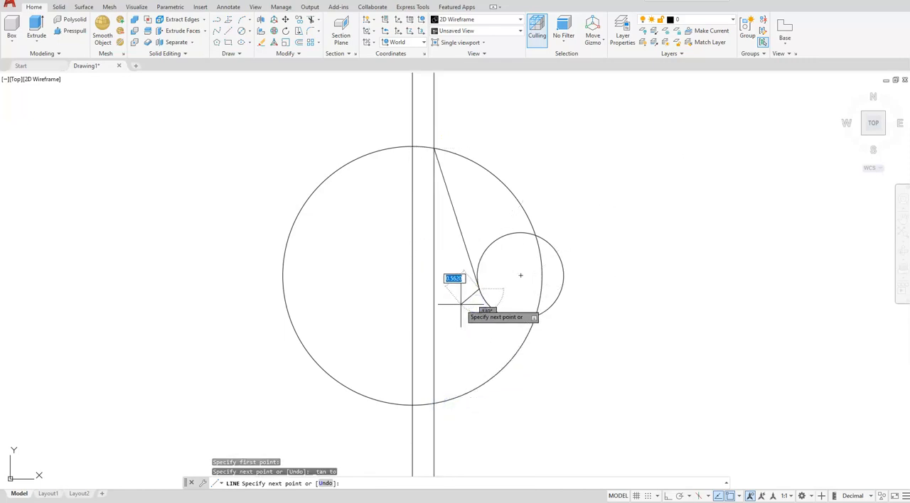
pyautogui.press('Escape')
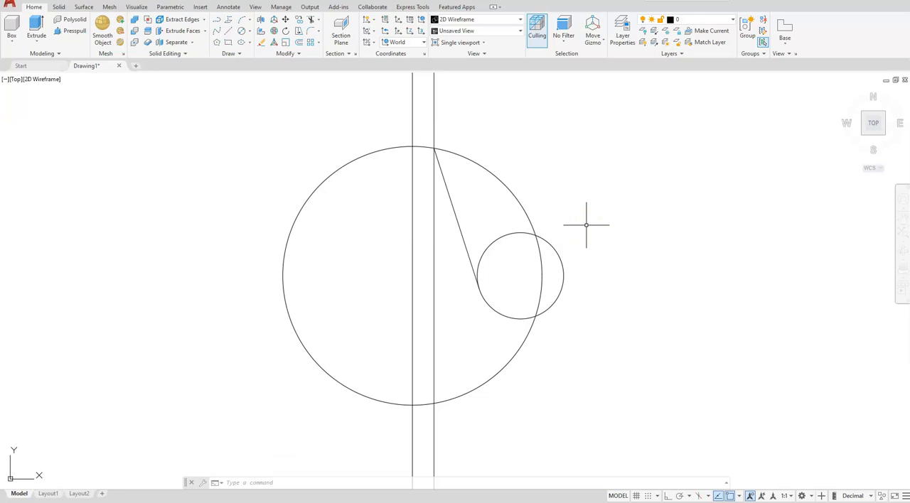
# Offset the tangent line 2 units to the right, to the far side of the small circle
pyautogui.click(300, 43)
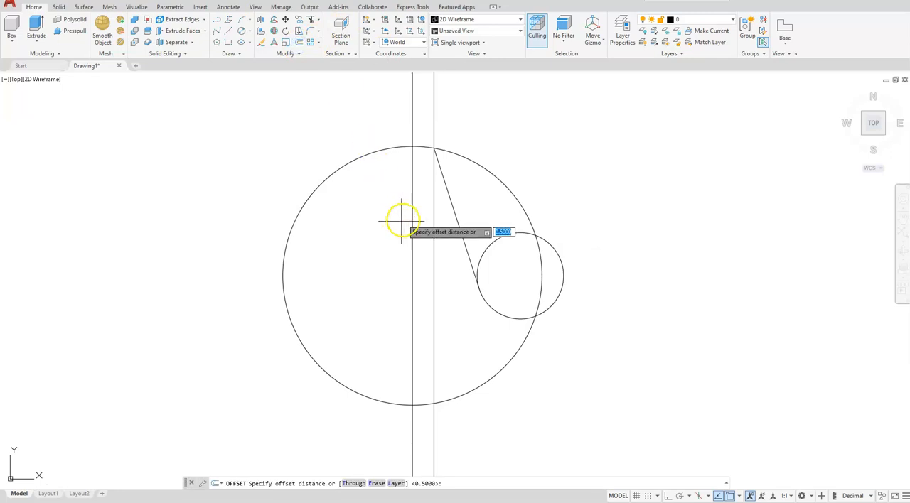
pyautogui.write('2')
pyautogui.press('Return')
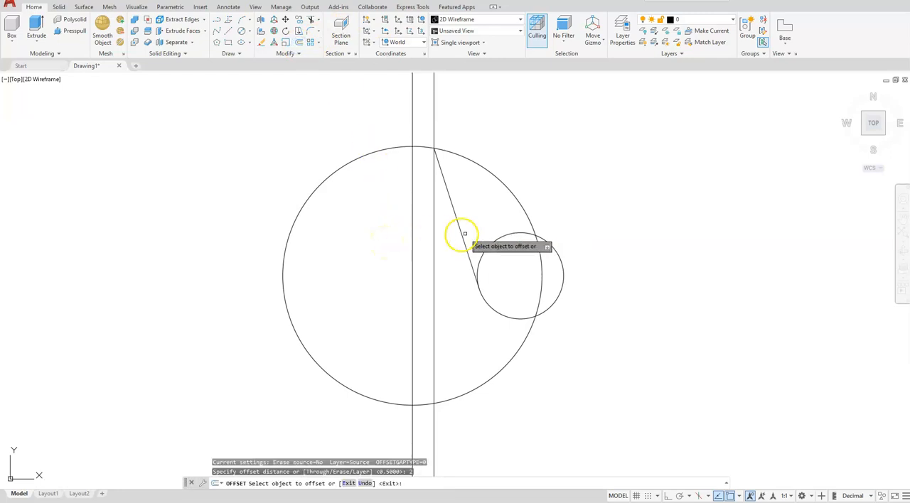
pyautogui.click(461, 238)
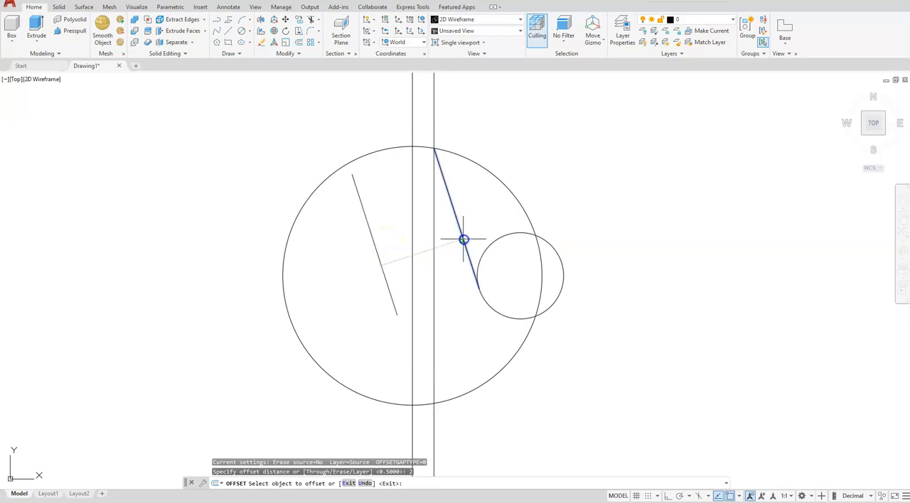
pyautogui.click(606, 177)
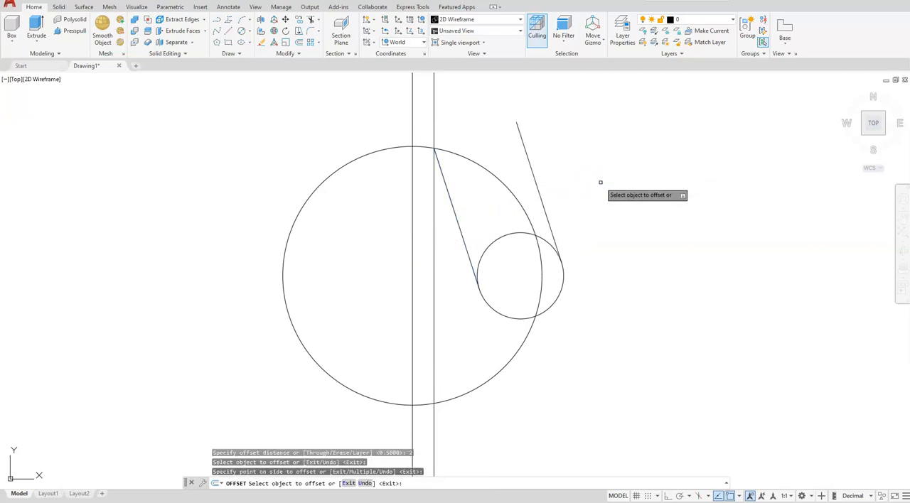
pyautogui.press('Escape')
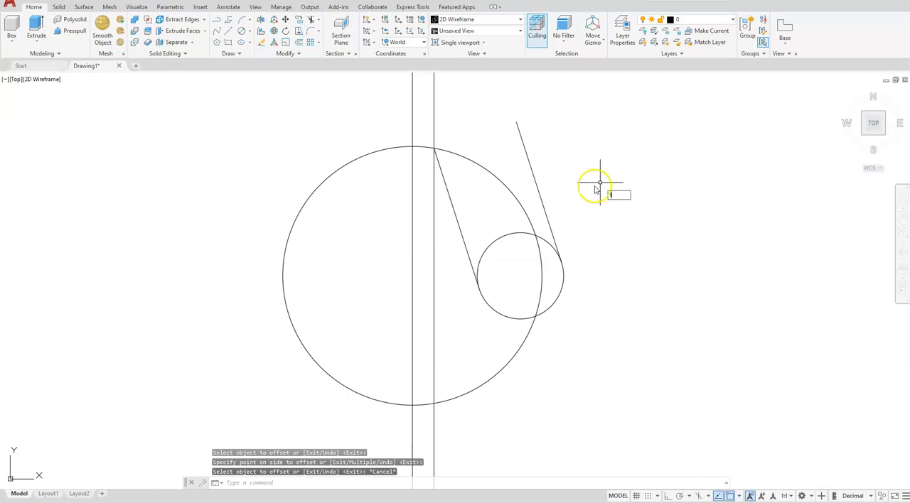
# Draw a line connecting the upper endpoints of the tangent line and its offset copy
pyautogui.write('l')
pyautogui.press('Return')
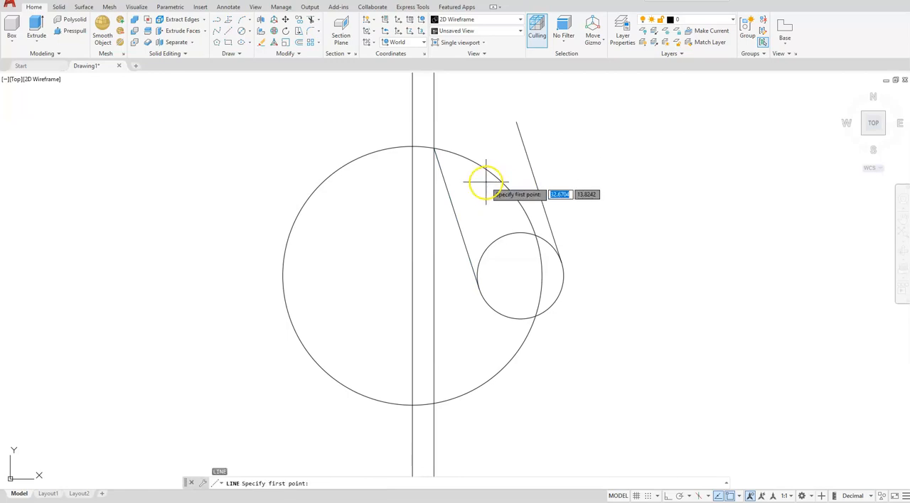
pyautogui.click(435, 149)
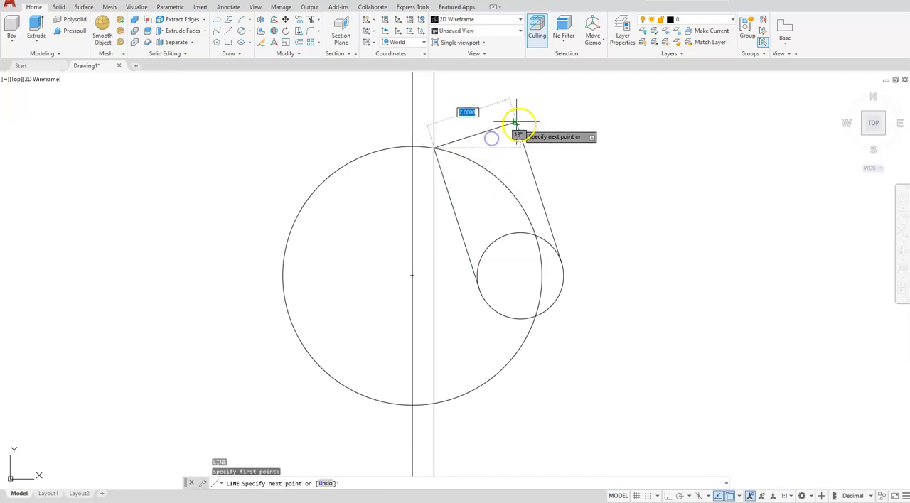
pyautogui.click(517, 122)
pyautogui.press('Escape')
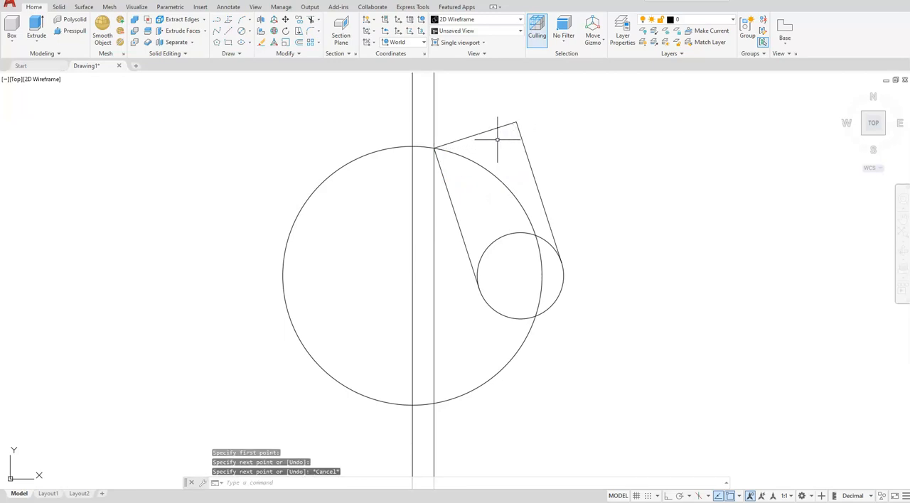
pyautogui.press('Escape')
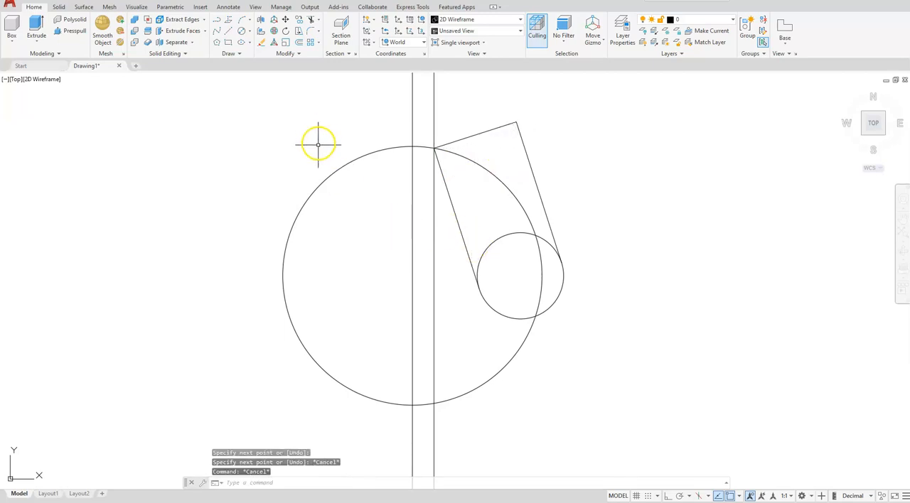
# Trim away the upper part of the small circle between the two parallel lines, leaving only the rounded lower end
pyautogui.click(310, 21)
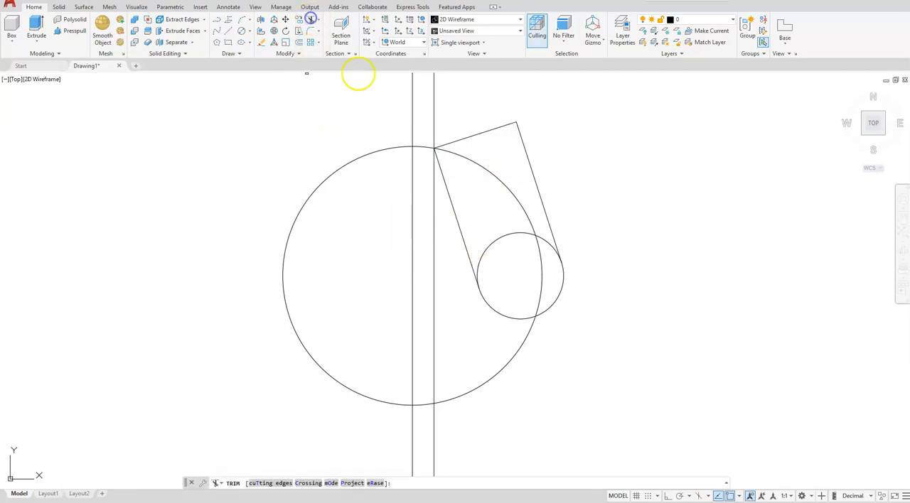
pyautogui.click(486, 248)
pyautogui.click(478, 258)
pyautogui.press('Return')
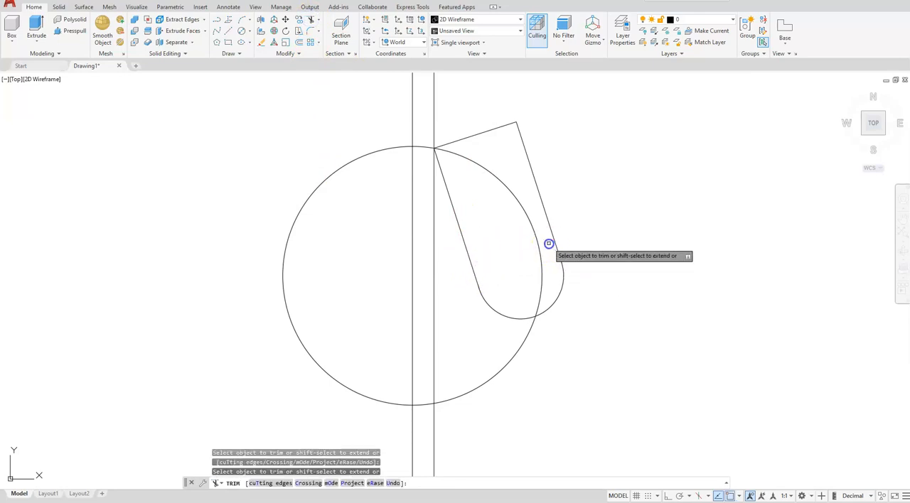
pyautogui.press('Escape')
pyautogui.press('Escape')
# Delete both vertical construction lines through the large circle
pyautogui.click(445, 299)
pyautogui.click(391, 326)
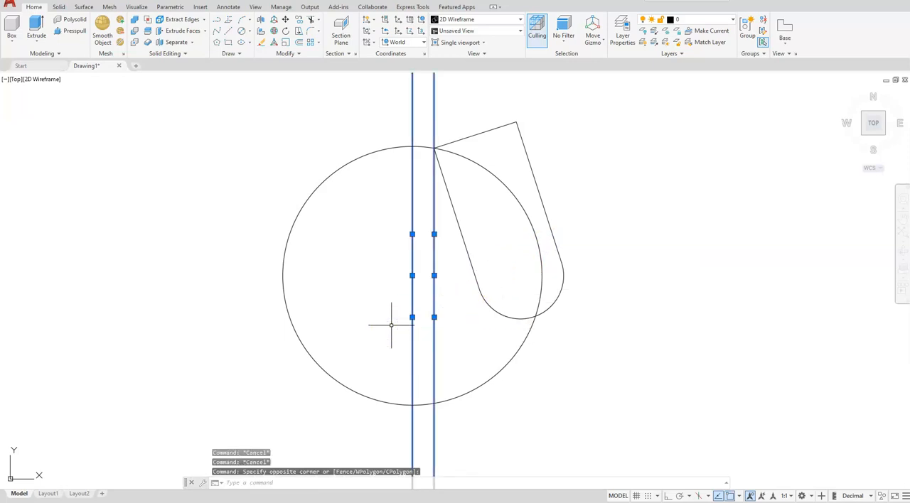
pyautogui.press('Delete')
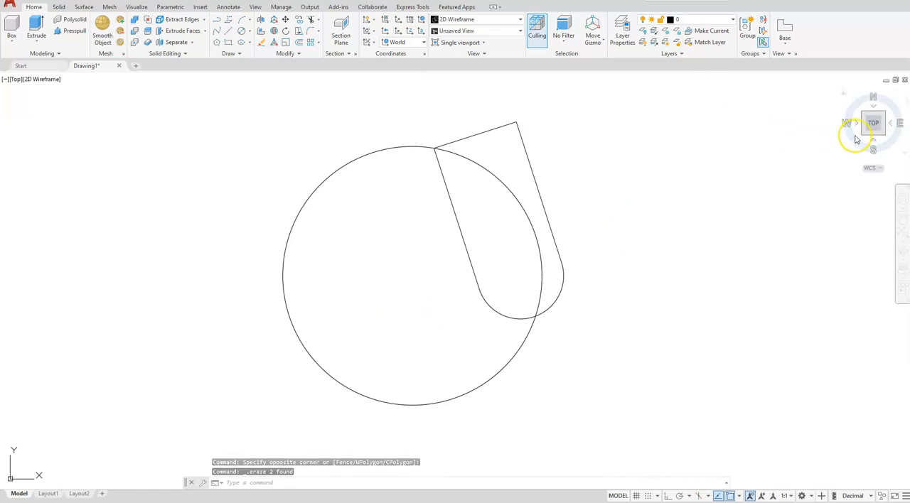
# In the SW Isometric view, join the three lines and the arc of the slanted profile into one object
pyautogui.moveTo(839, 142)
pyautogui.mouseDown()
pyautogui.moveTo(707, 202)
pyautogui.moveTo(590, 187)
pyautogui.moveTo(589, 177)
pyautogui.mouseUp()
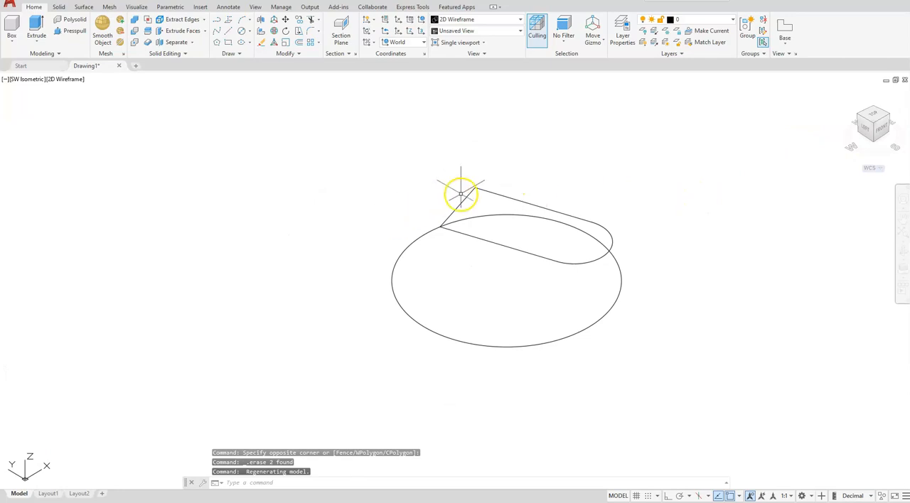
pyautogui.click(416, 156)
pyautogui.click(678, 285)
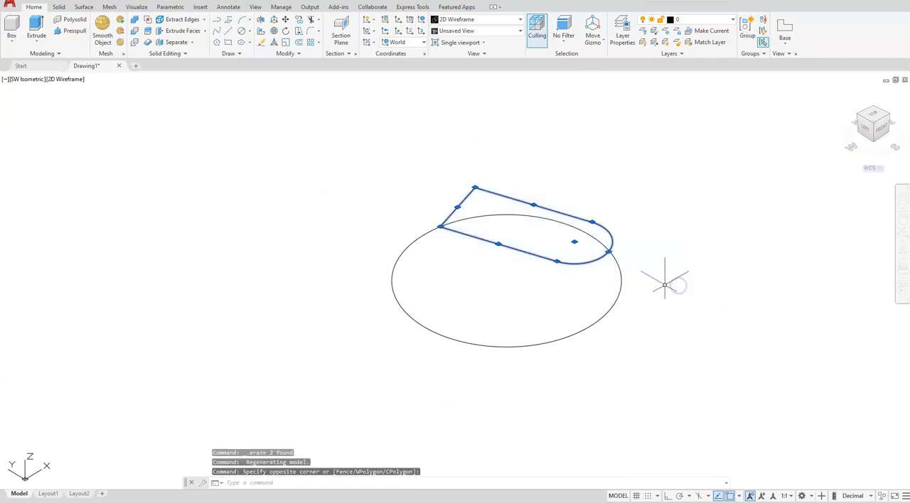
pyautogui.click(287, 54)
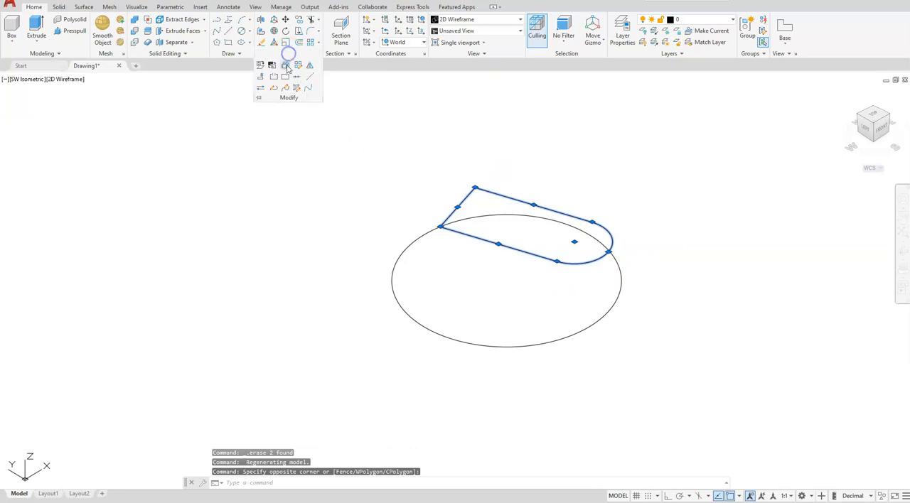
pyautogui.click(296, 80)
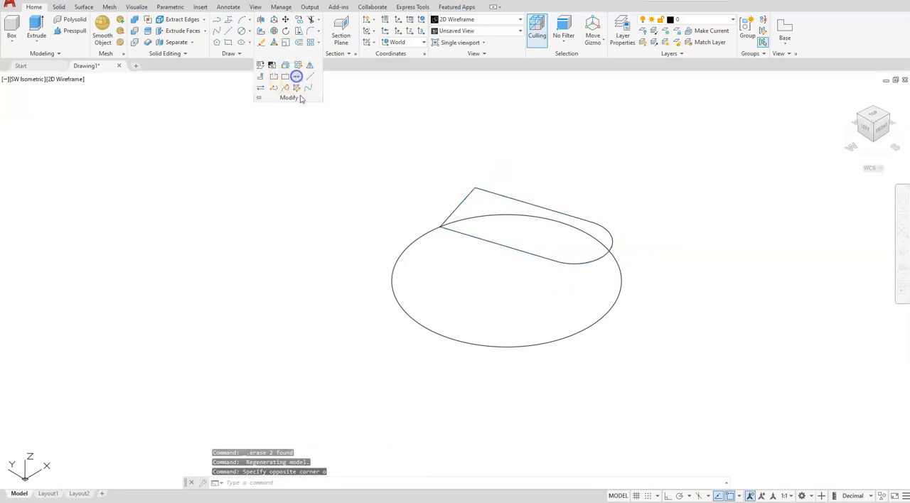
# Change the visual style to Shades of Gray with both profile groups in view
pyautogui.scroll(-4, 342, 320)
pyautogui.moveTo(298, 350)
pyautogui.mouseDown(button='middle')
pyautogui.moveTo(236, 351)
pyautogui.moveTo(317, 297)
pyautogui.moveTo(337, 295)
pyautogui.mouseUp(button='middle')
pyautogui.scroll(-2, 258, 355)
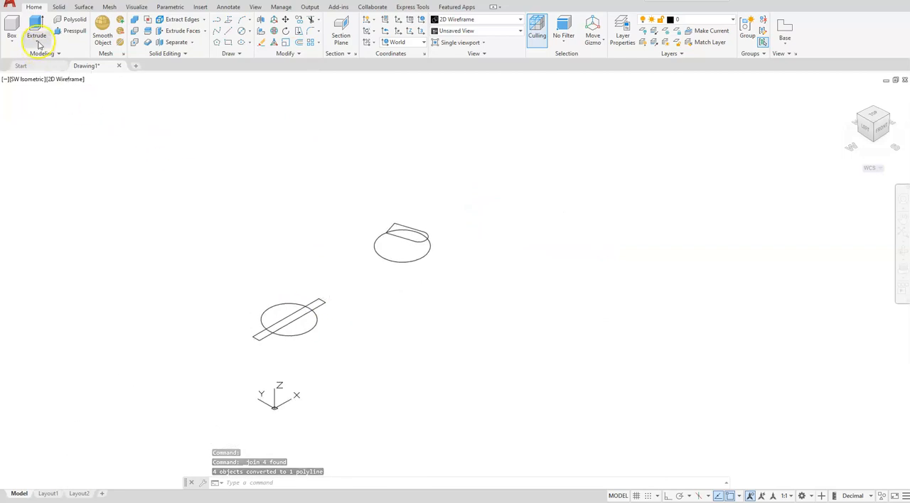
pyautogui.click(69, 80)
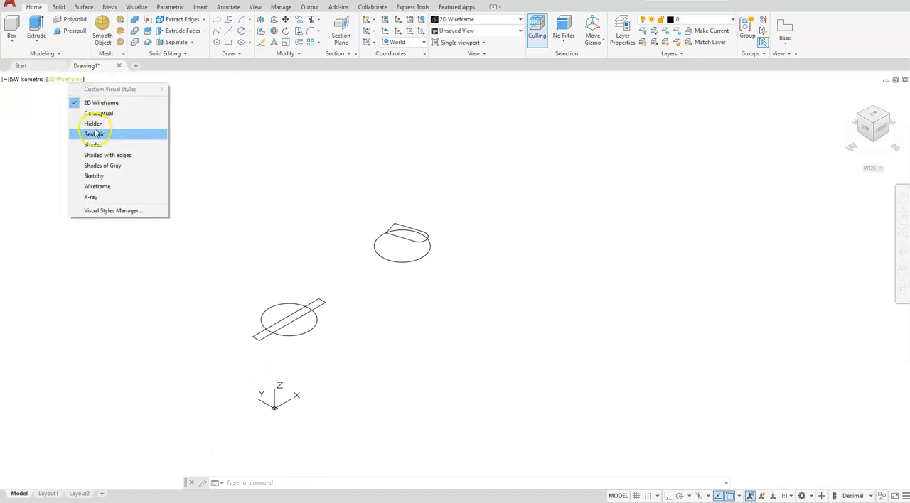
pyautogui.click(104, 166)
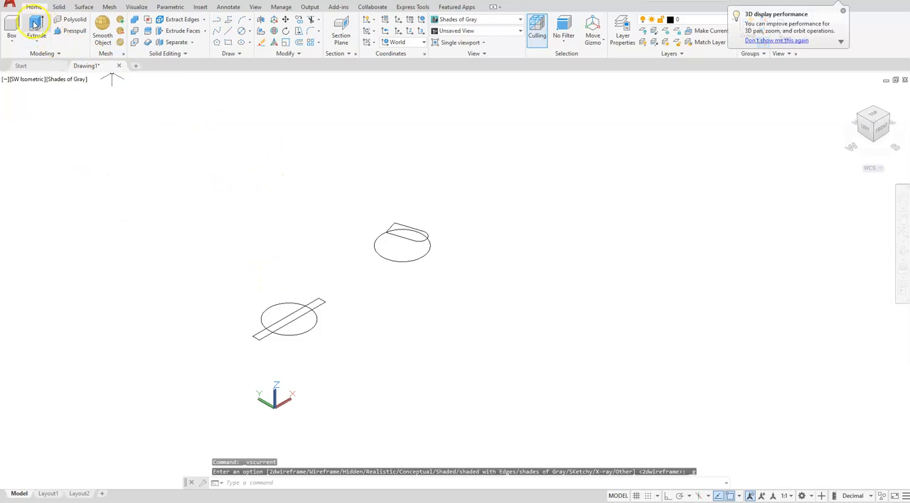
# Extrude the circle that is crossed by the narrow rectangle 20 units downward as a solid
pyautogui.click(35, 24)
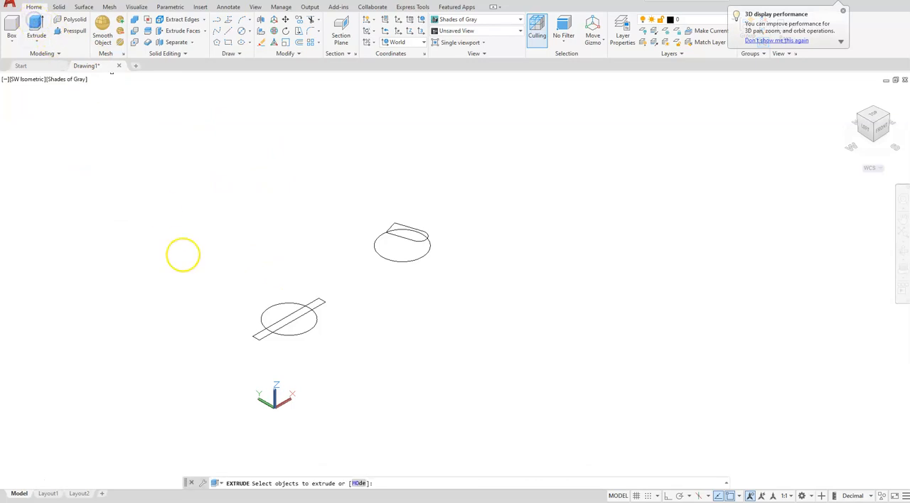
pyautogui.click(313, 323)
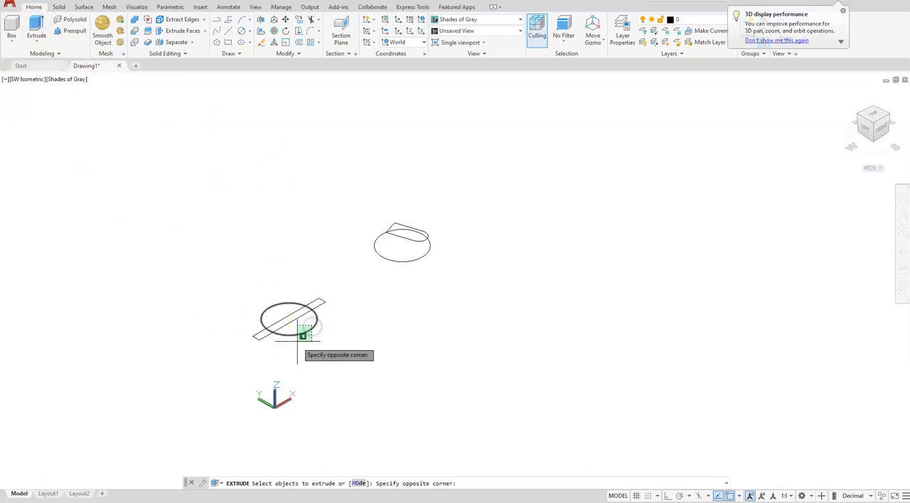
pyautogui.click(297, 344)
pyautogui.rightClick(297, 344)
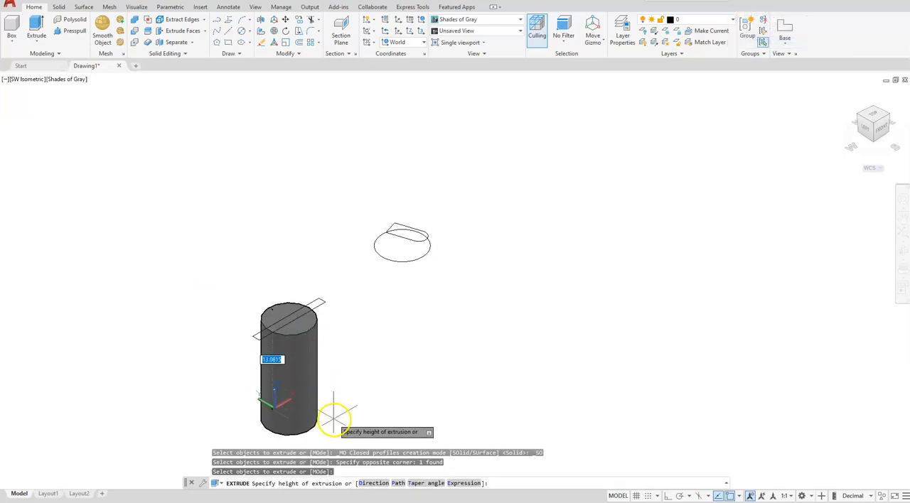
pyautogui.press('Return')
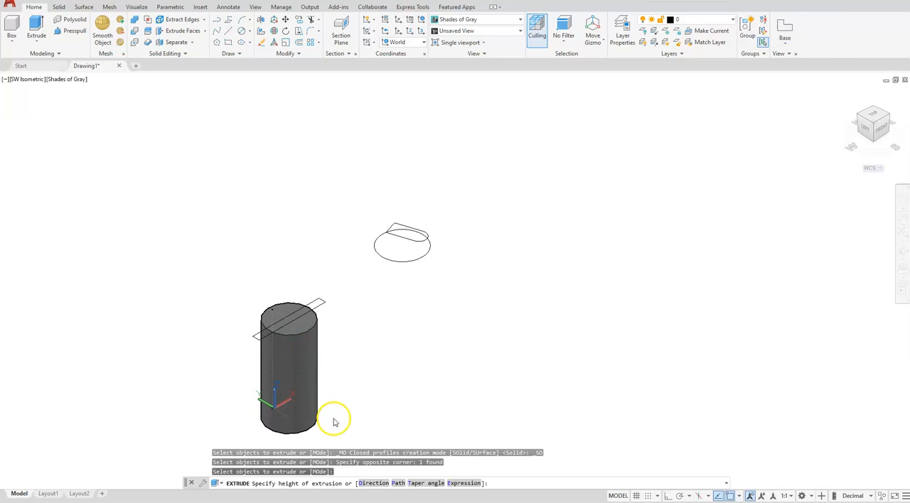
# Extrude the narrow rectangle across the cylinder's top 18 units downward
pyautogui.moveTo(358, 359); pyautogui.dragTo(393, 273, button='middle')
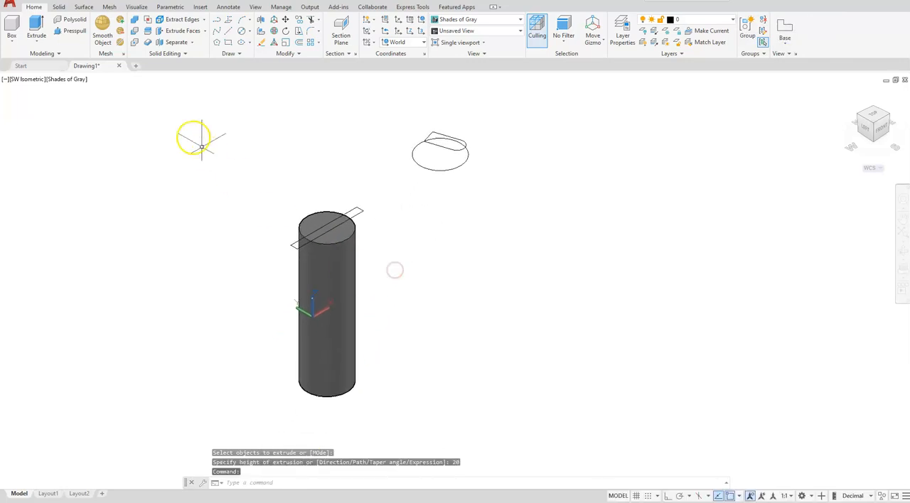
pyautogui.click(37, 24)
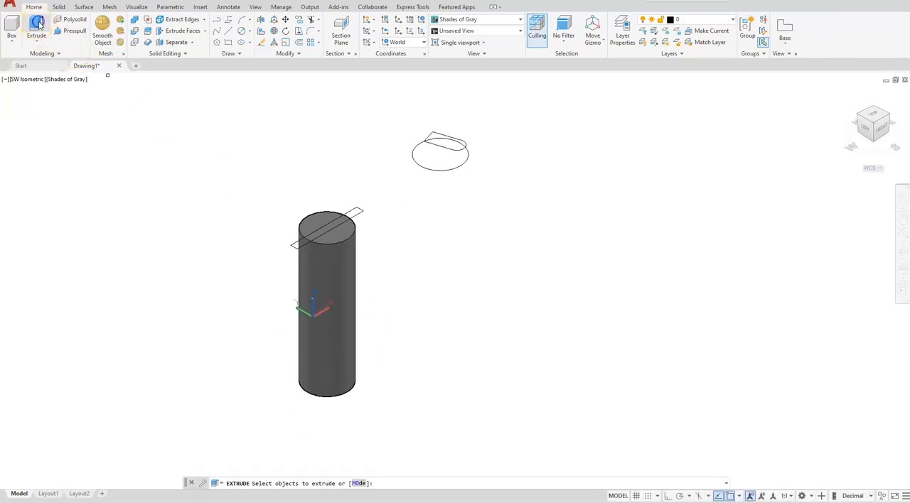
pyautogui.click(364, 212)
pyautogui.press('Return')
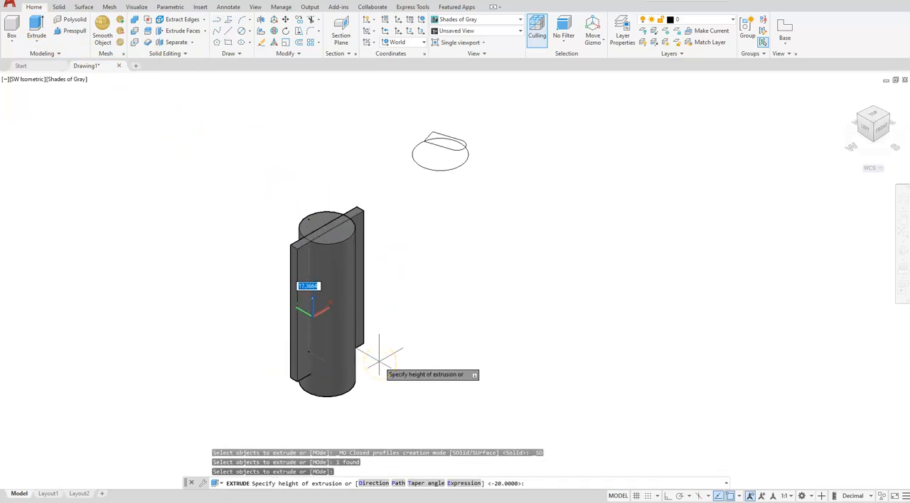
pyautogui.press('Return')
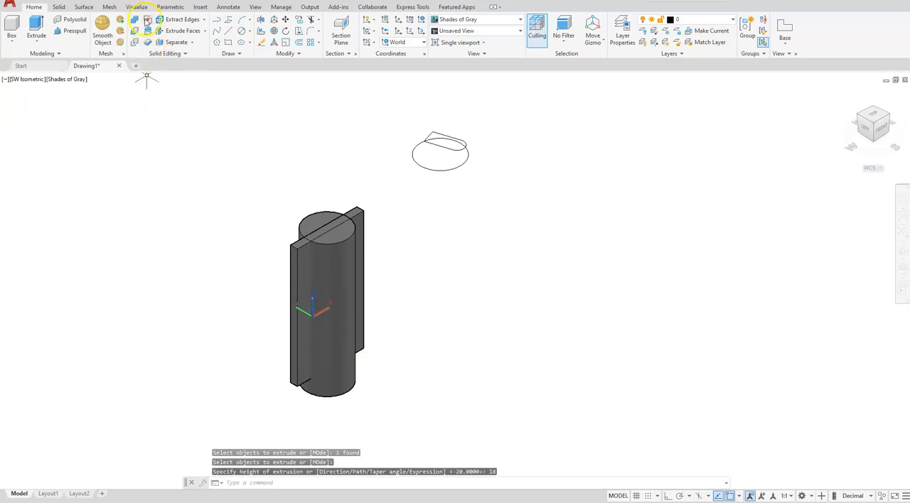
# Union the extruded rectangle and the cylinder into a single solid
pyautogui.click(134, 22)
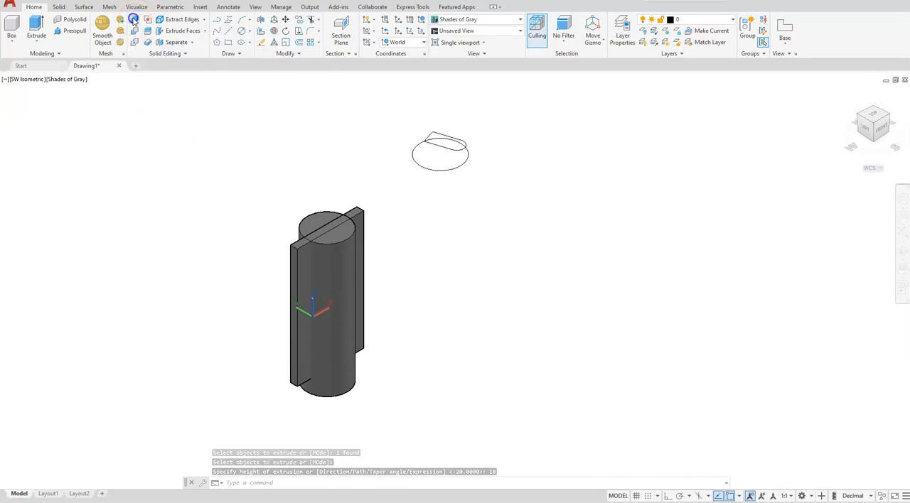
pyautogui.click(354, 212)
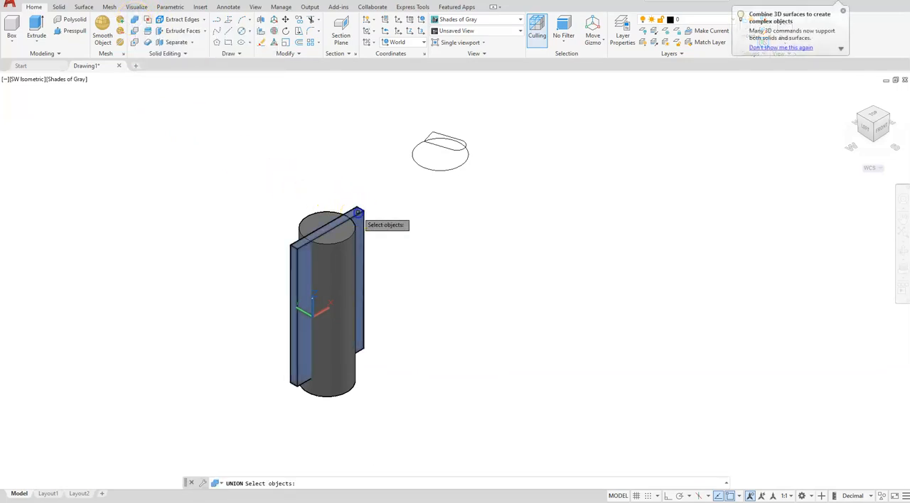
pyautogui.click(337, 254)
pyautogui.press('Return')
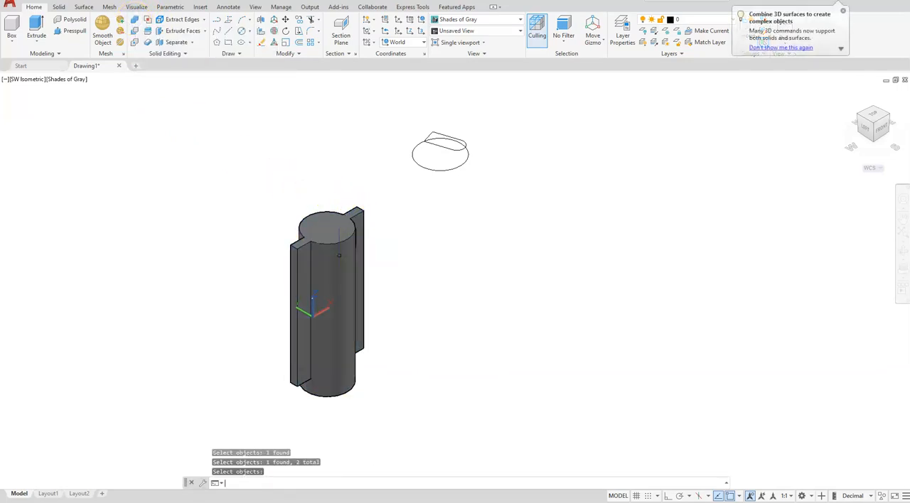
pyautogui.moveTo(406, 223); pyautogui.dragTo(341, 302, button='middle')
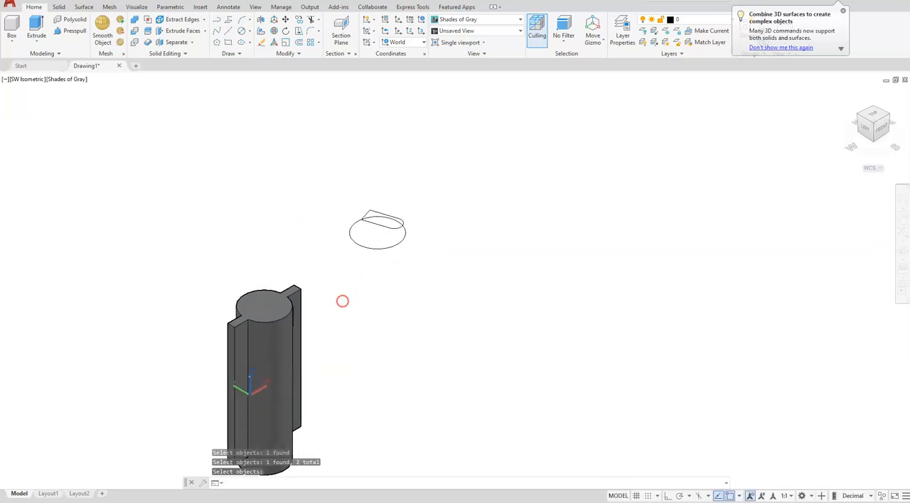
pyautogui.moveTo(319, 259); pyautogui.dragTo(327, 323, button='middle')
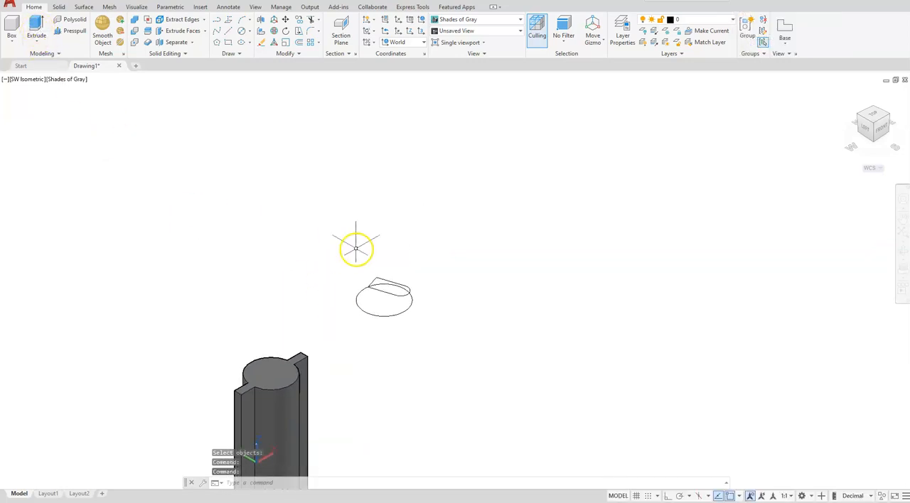
pyautogui.click(34, 22)
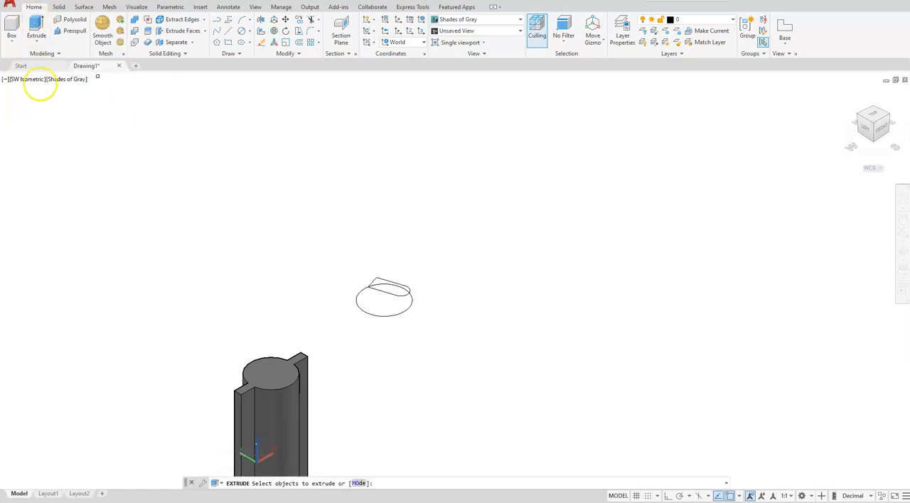
pyautogui.press('Escape')
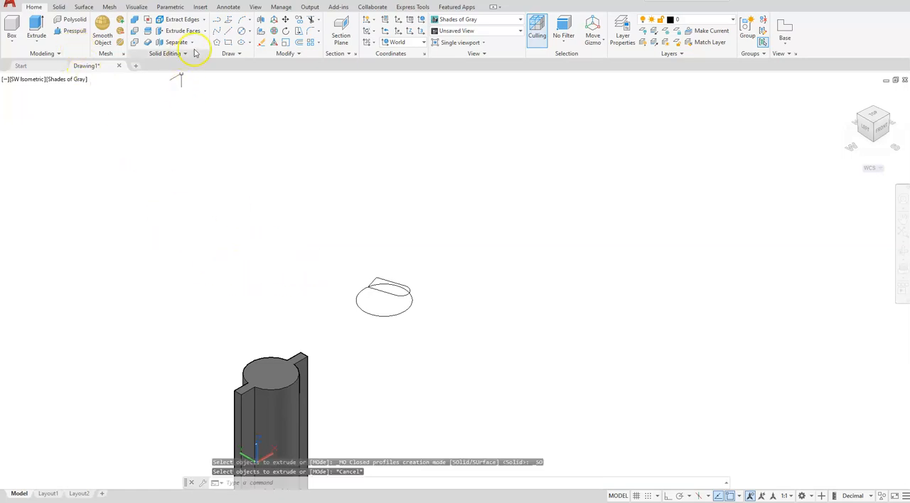
# Start a helix centred on the remaining circle, with its base and top radius both 3, reaching the centre of the profile's rounded end
pyautogui.click(275, 57)
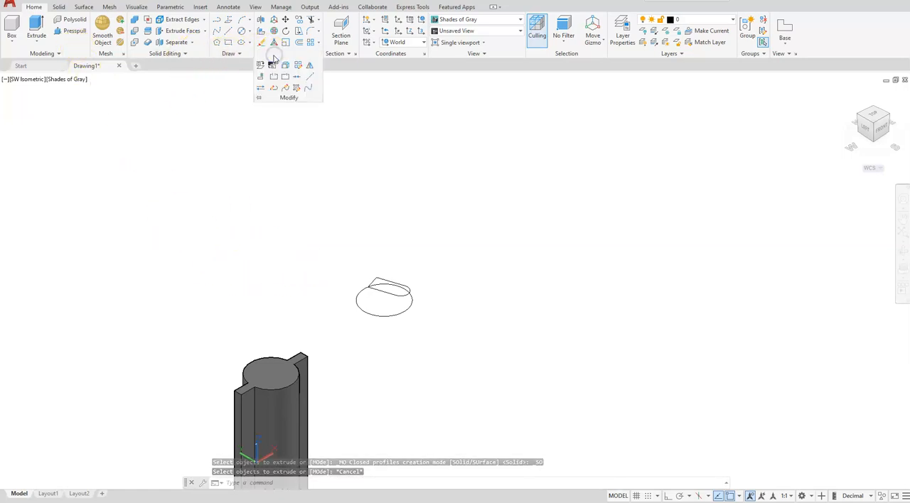
pyautogui.click(226, 55)
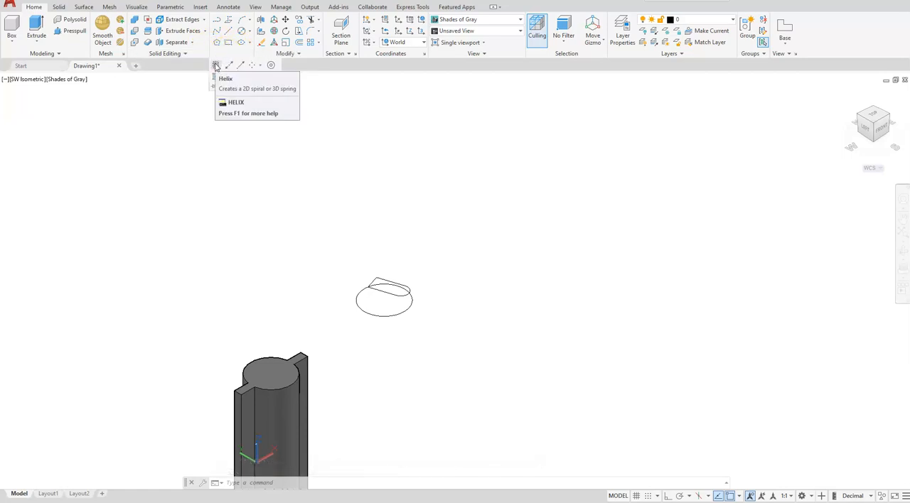
pyautogui.click(217, 66)
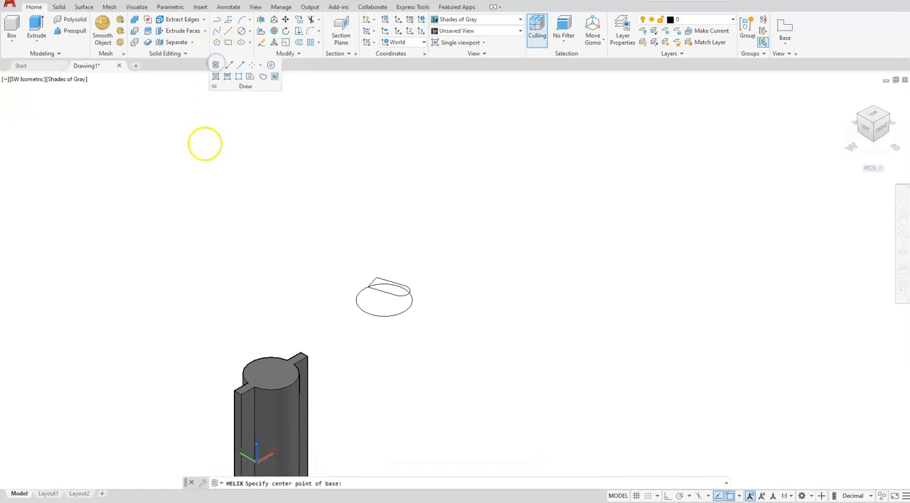
pyautogui.scroll(3, 469, 285)
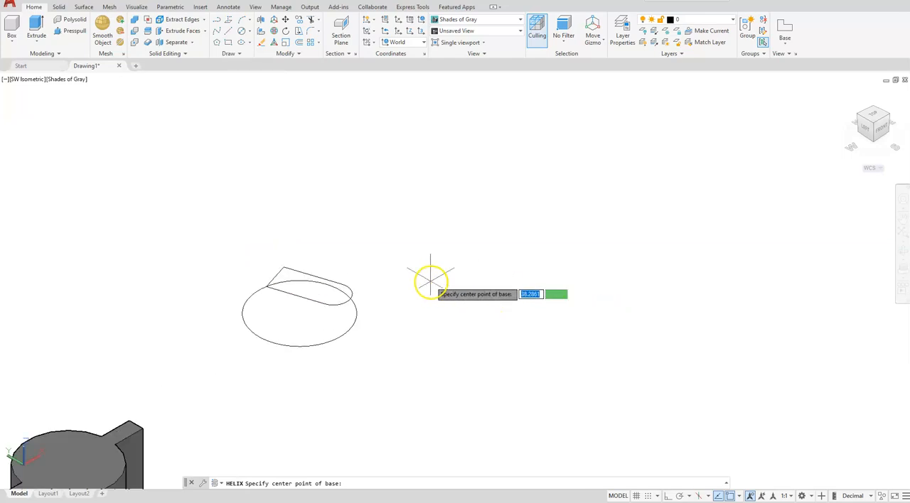
pyautogui.click(299, 314)
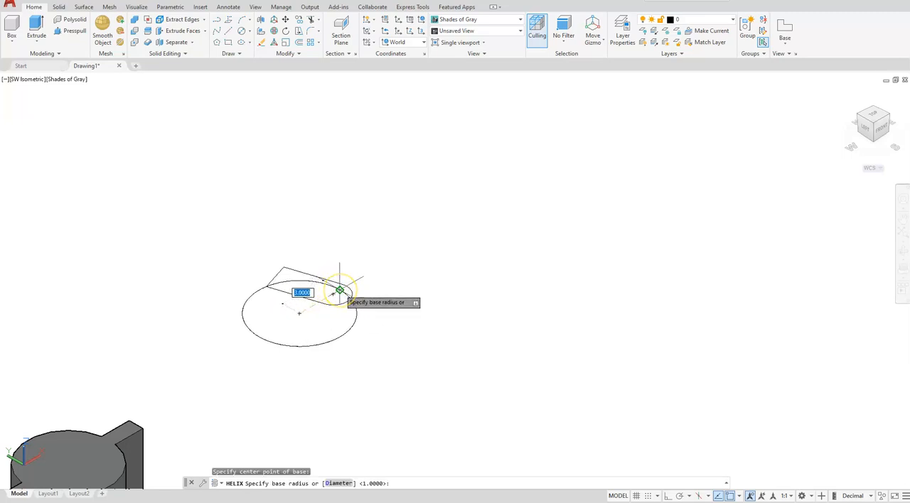
pyautogui.click(340, 290)
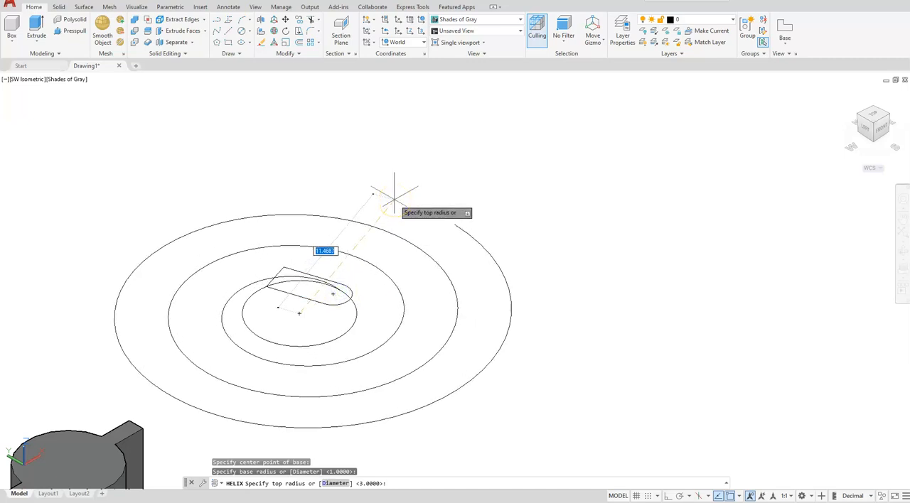
pyautogui.press('Return')
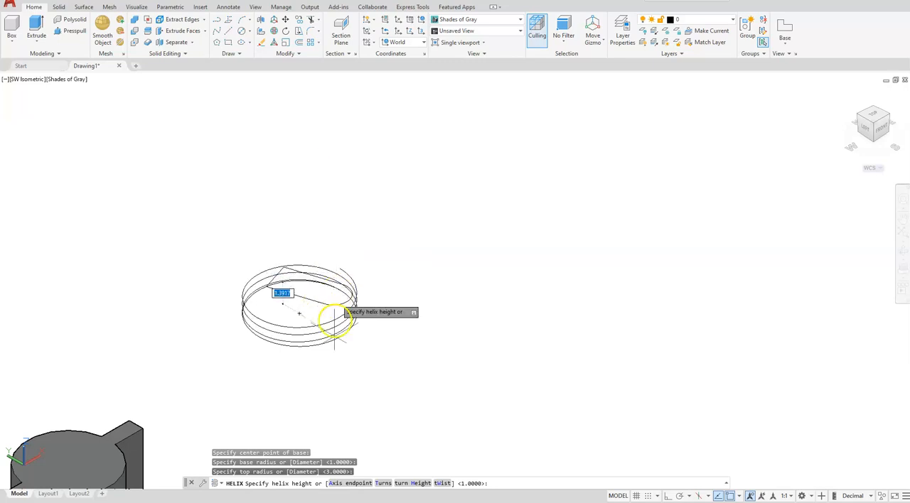
# Set the helix's turn height to 25 and its overall height to 80 upward
pyautogui.click(401, 483)
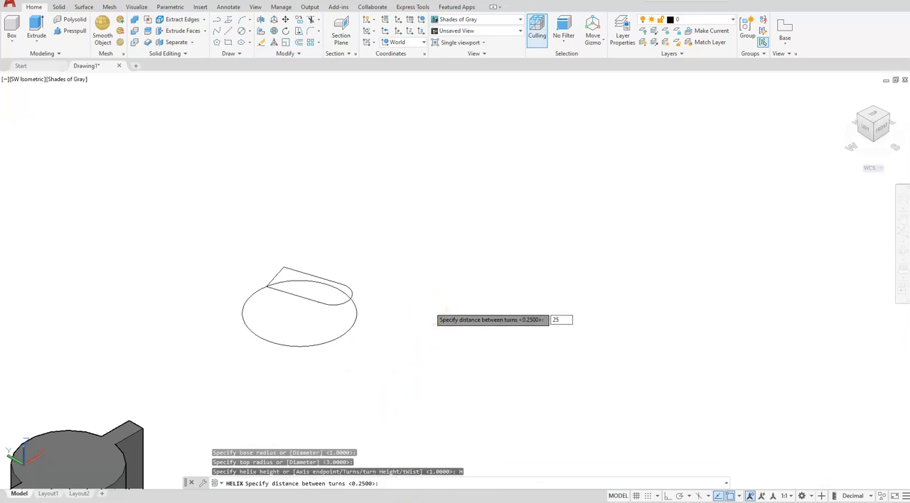
pyautogui.write('25')
pyautogui.press('Return')
pyautogui.scroll(-5, 427, 299)
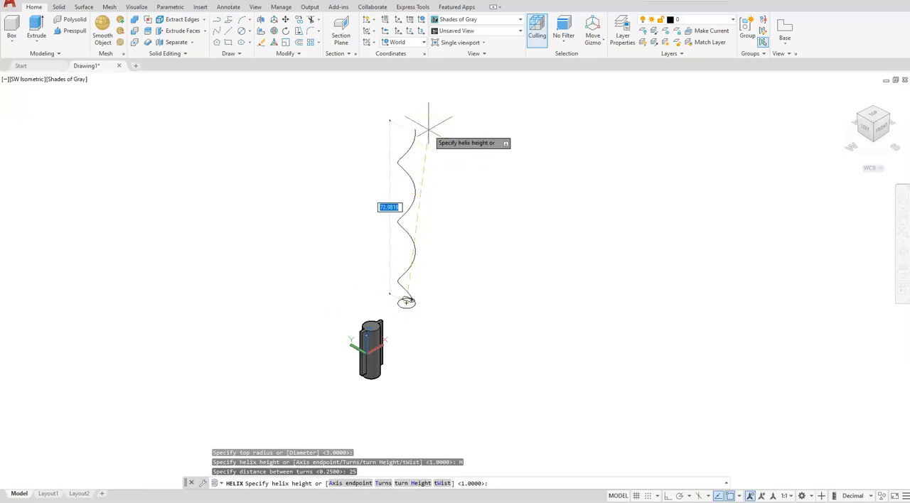
pyautogui.press('Return')
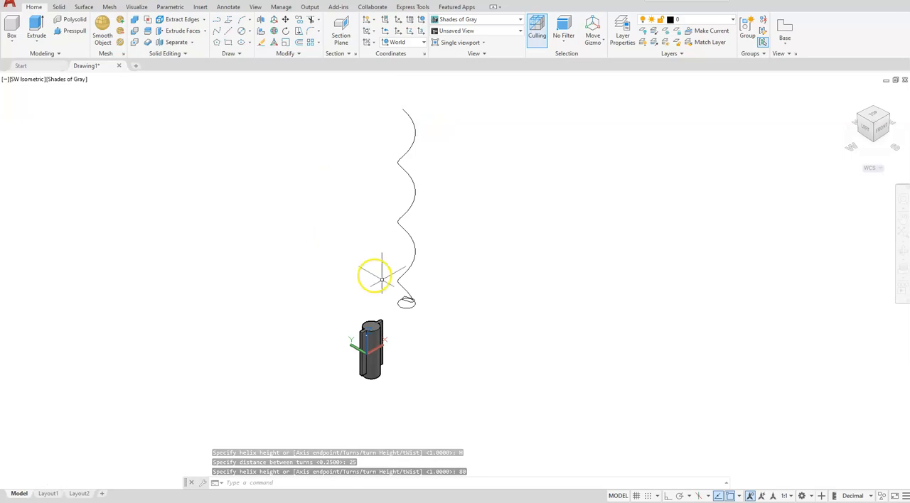
# Rotate a copy of the helix and the round-ended profile 180 degrees about the circle's centre
pyautogui.scroll(3, 406, 297)
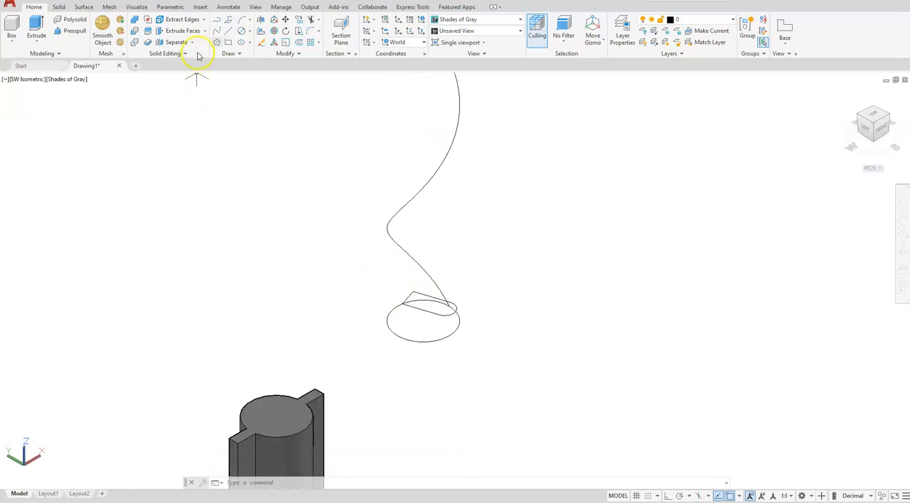
pyautogui.click(286, 33)
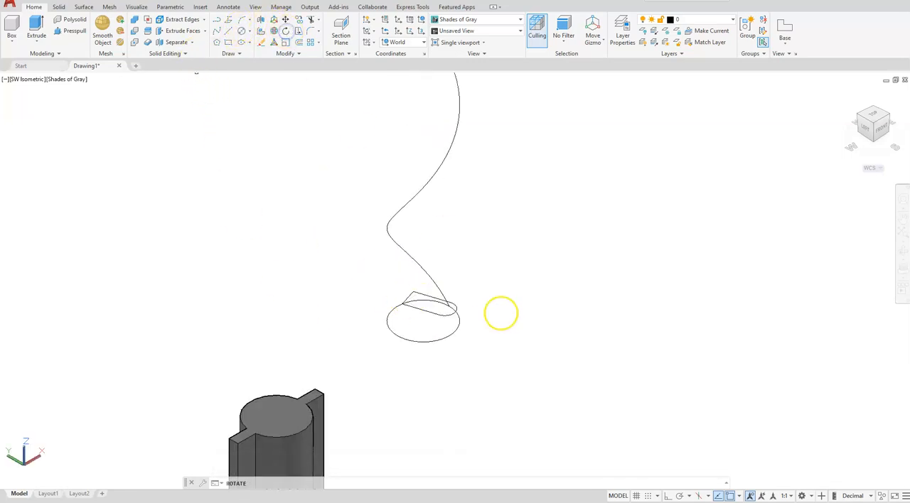
pyautogui.click(438, 288)
pyautogui.click(408, 294)
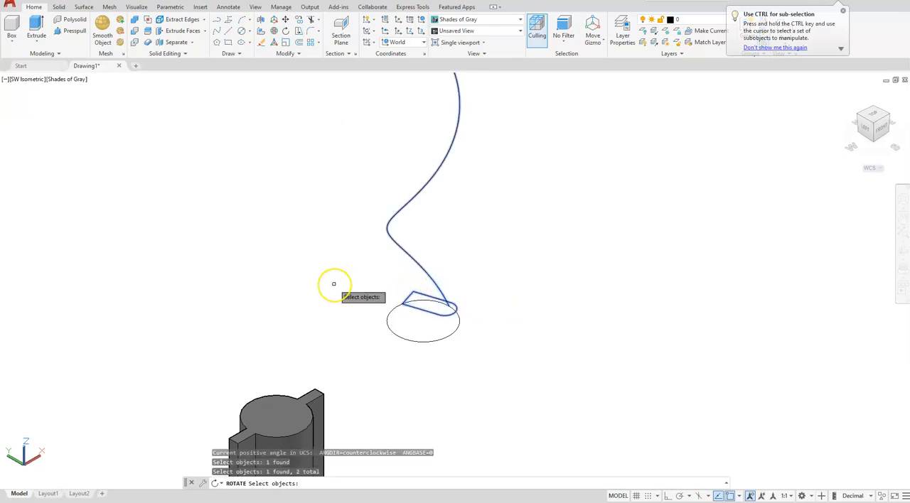
pyautogui.press('Return')
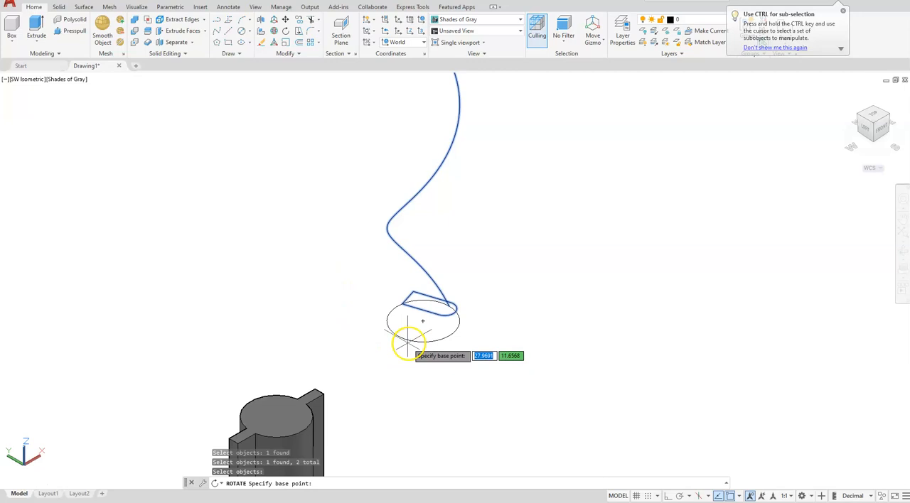
pyautogui.click(422, 321)
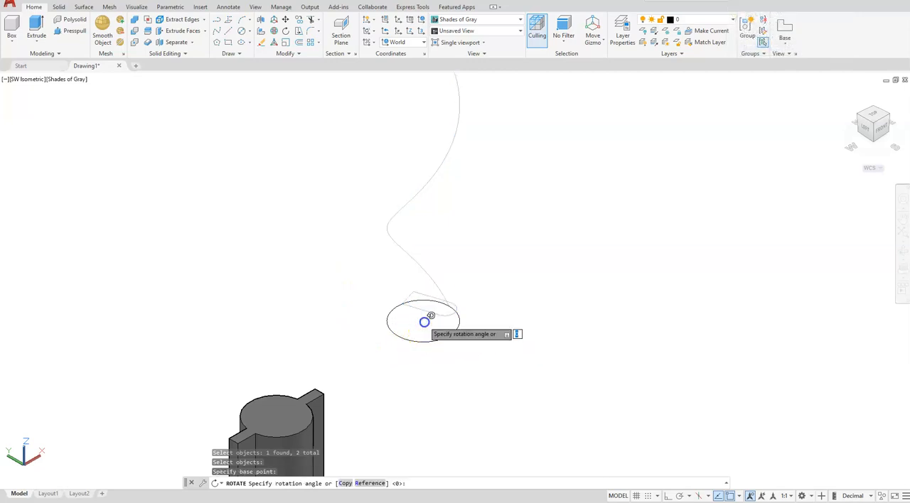
pyautogui.click(345, 483)
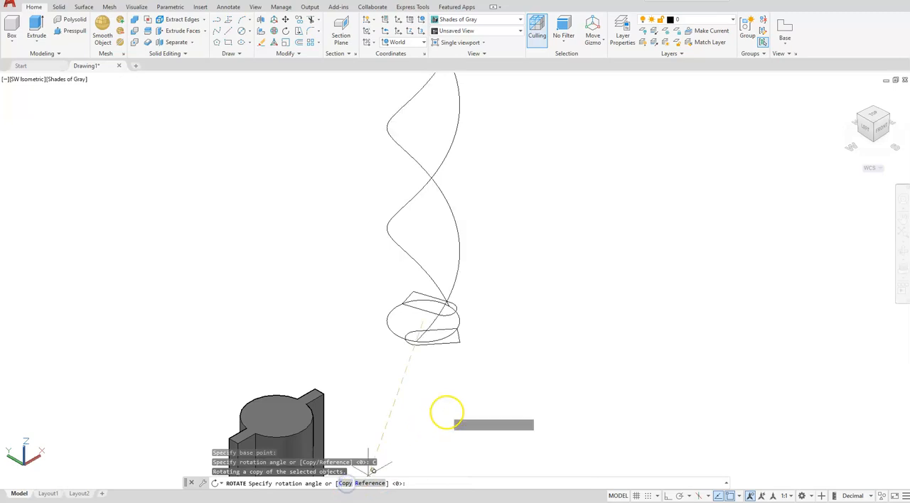
pyautogui.click(447, 412)
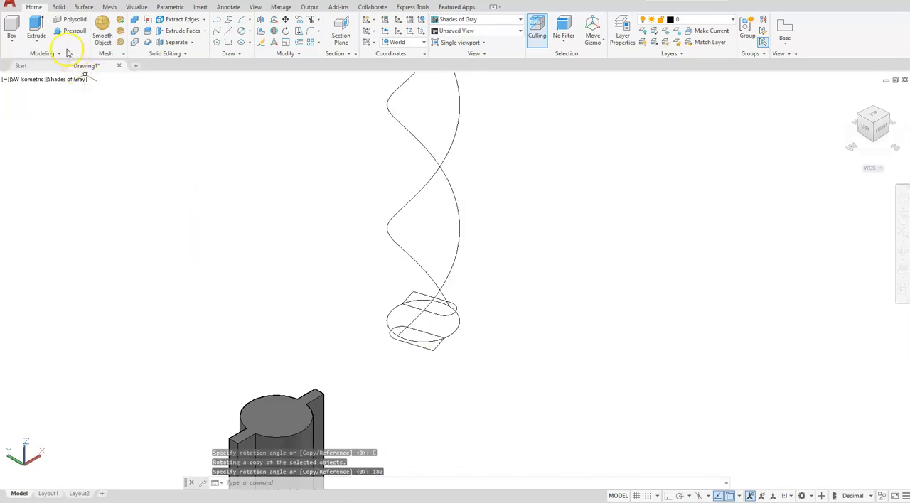
# Extrude the circle beneath the two helices 60 units upward as a solid
pyautogui.click(36, 27)
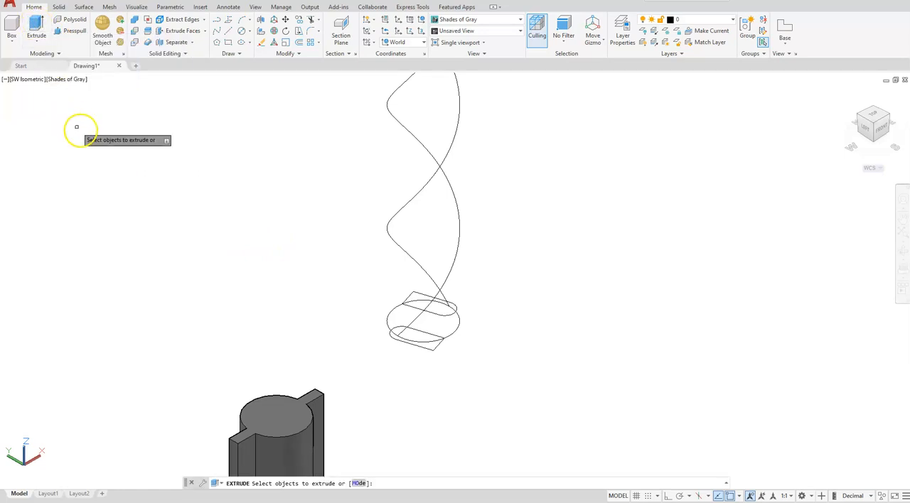
pyautogui.click(457, 327)
pyautogui.press('Return')
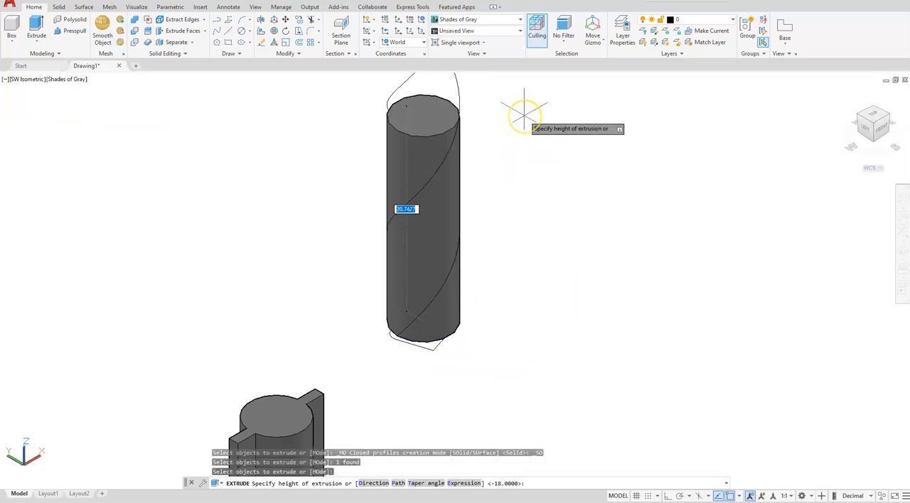
pyautogui.write('60')
pyautogui.press('Return')
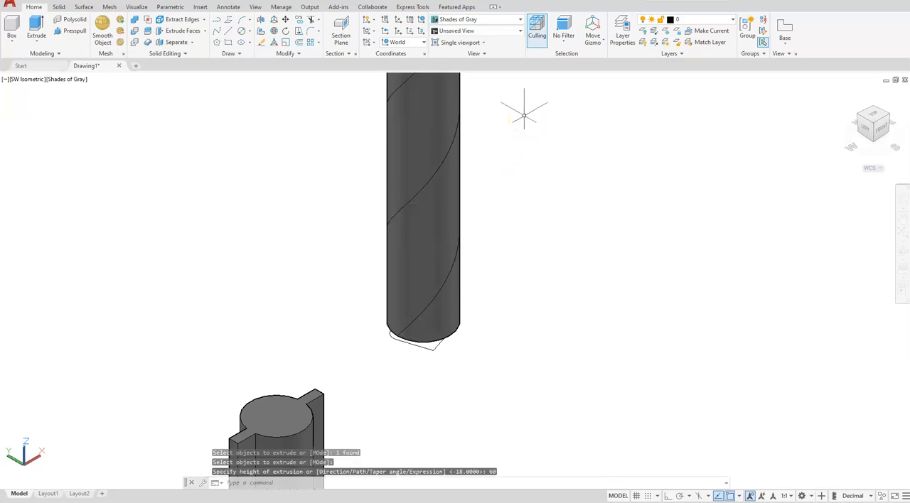
# Chamfer the bottom edge of the tall cylinder with Distance1 of 2 and Distance2 of 1
pyautogui.click(59, 7)
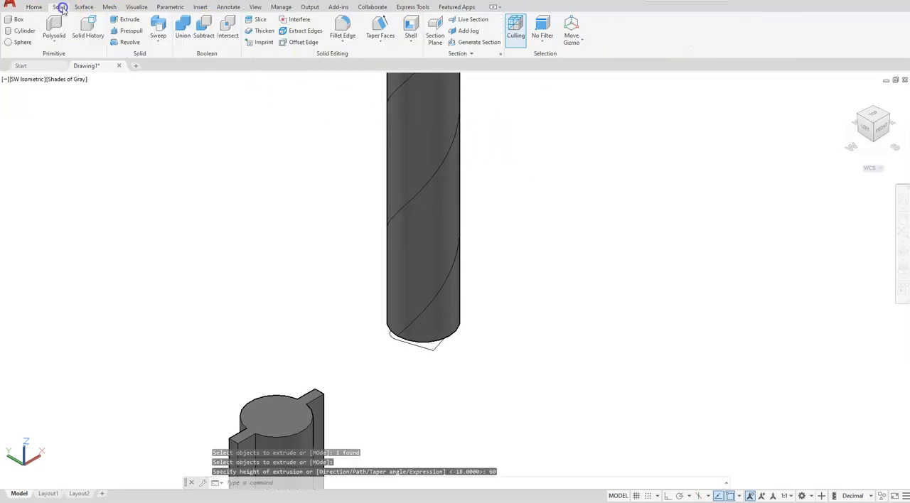
pyautogui.click(342, 43)
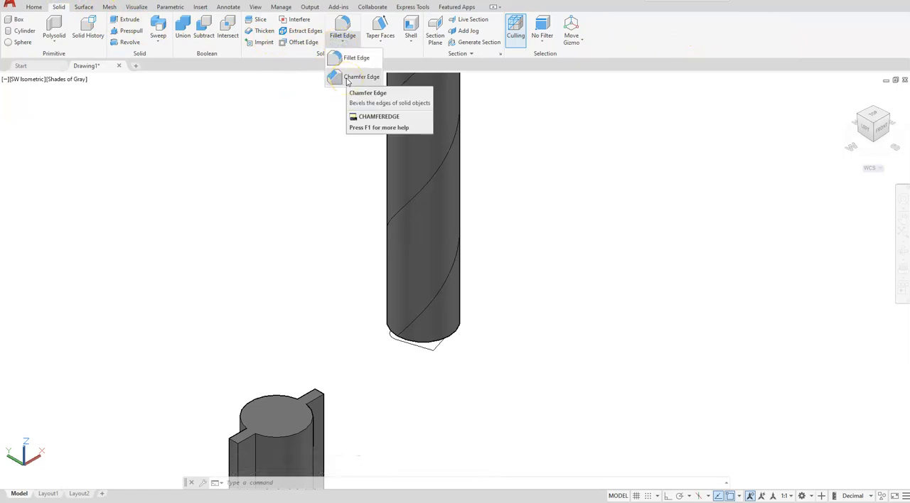
pyautogui.click(361, 77)
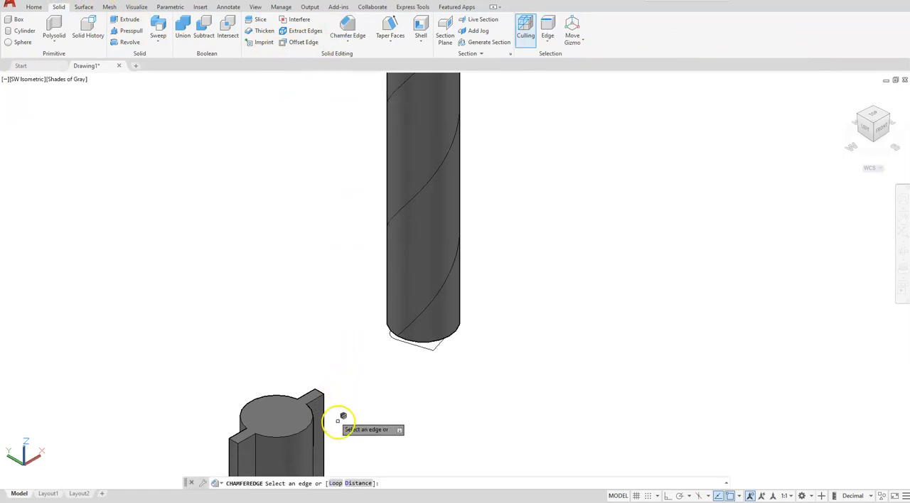
pyautogui.click(358, 484)
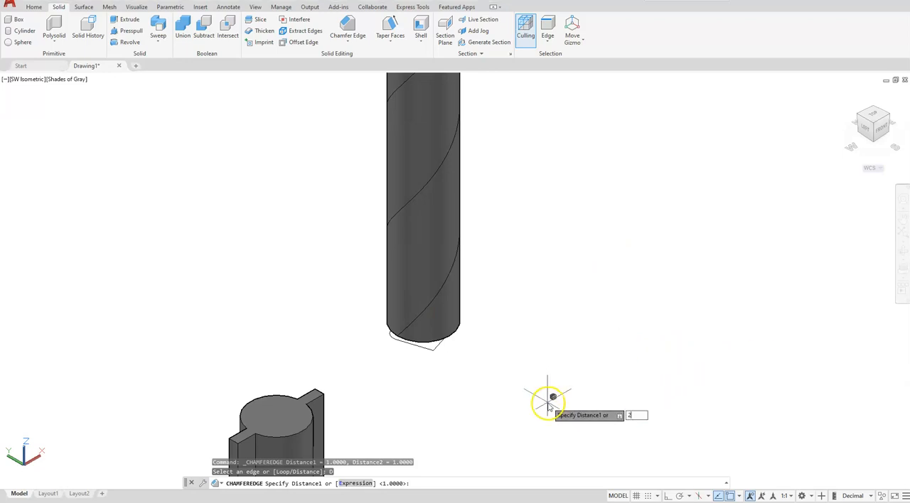
pyautogui.press('Return')
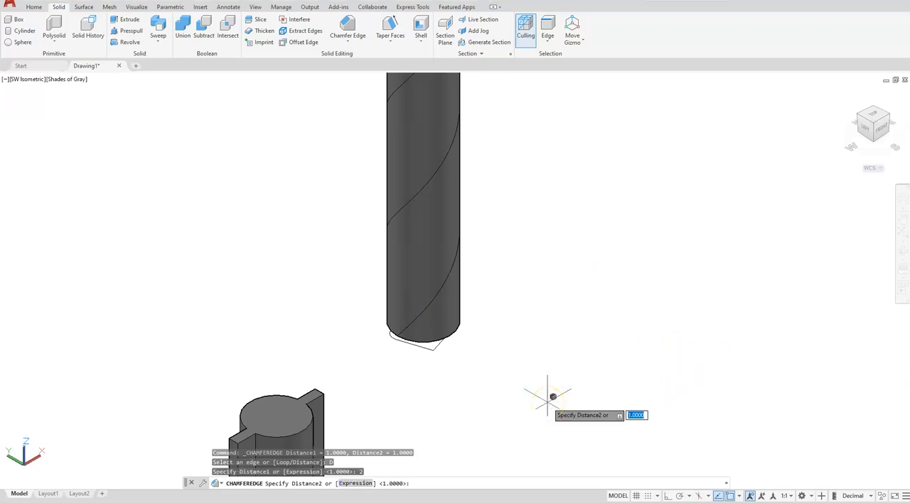
pyautogui.press('Return')
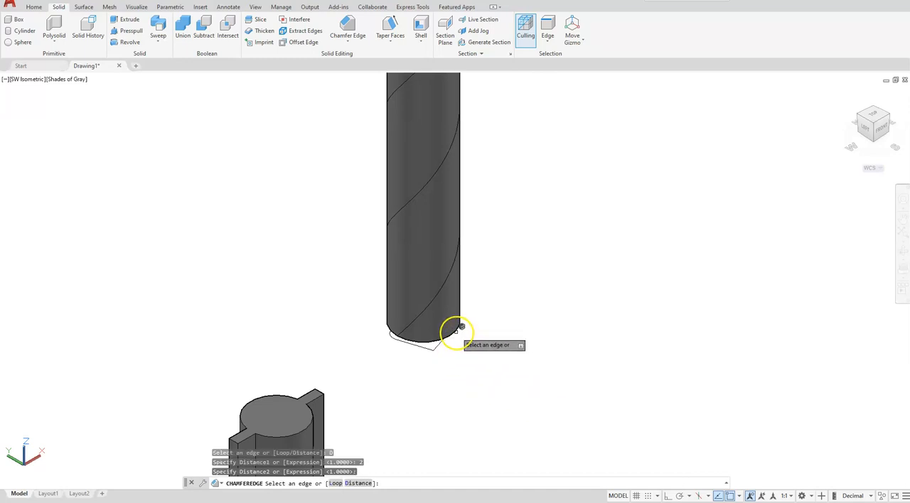
pyautogui.click(454, 333)
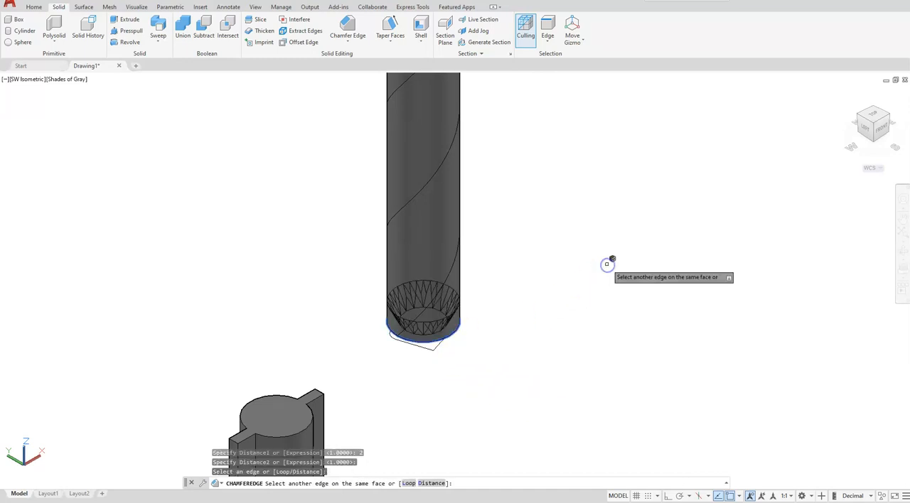
pyautogui.press('Return')
pyautogui.press('Return')
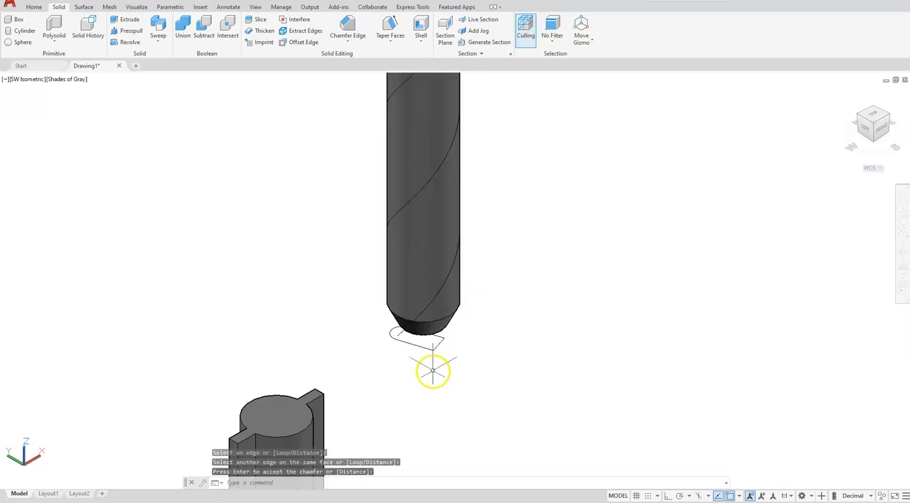
# Sweep the front round-ended profile along its helix around the tall cylinder as a solid
pyautogui.click(57, 42)
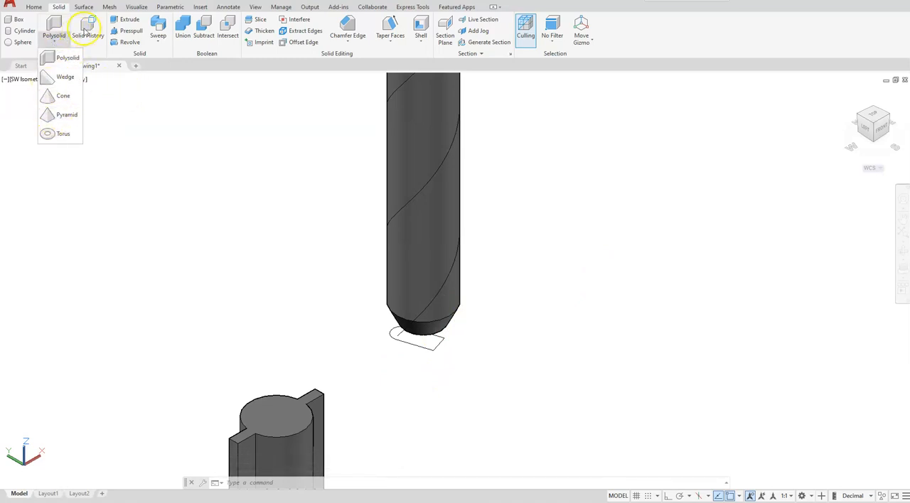
pyautogui.click(158, 27)
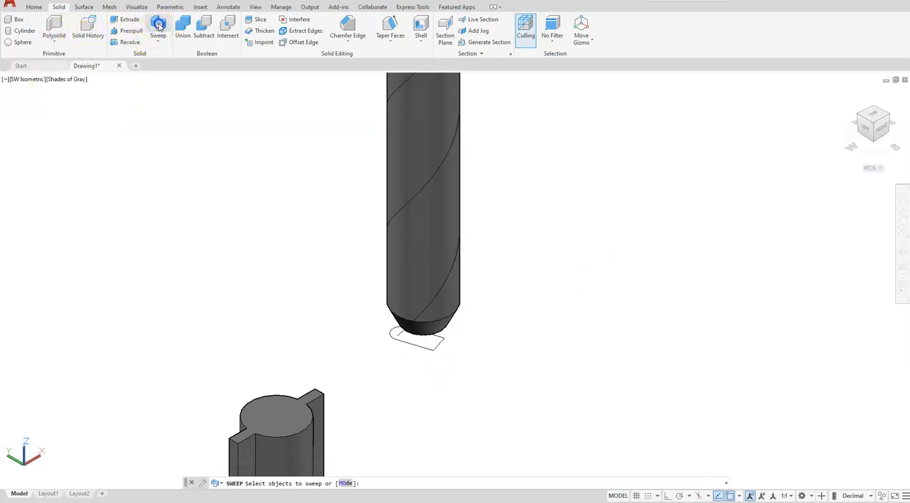
pyautogui.scroll(4, 428, 347)
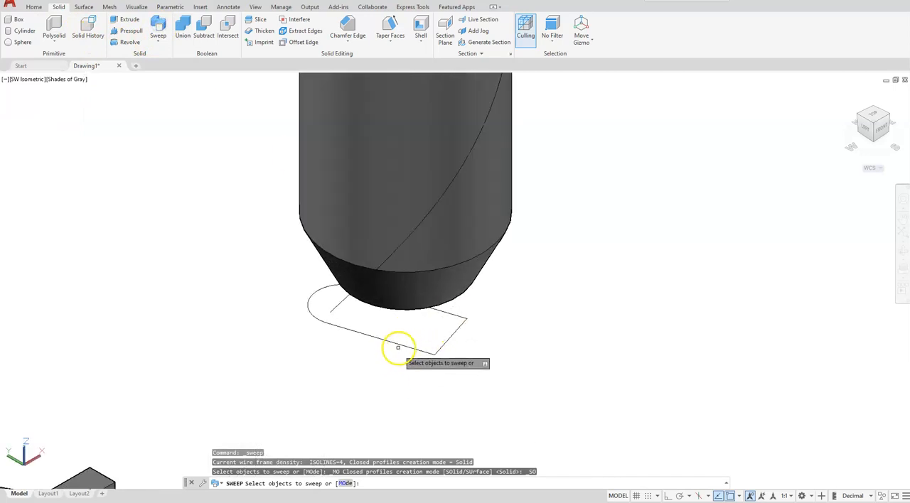
pyautogui.click(397, 347)
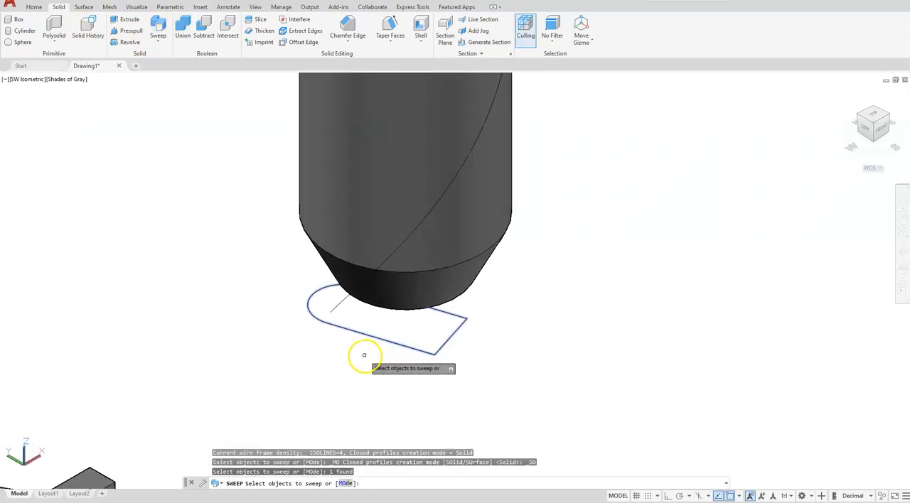
pyautogui.press('Return')
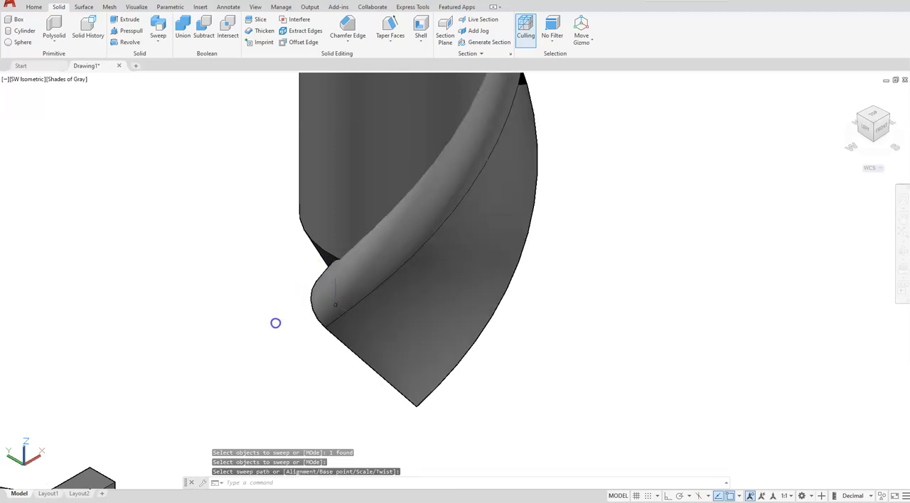
# Switch to the SE Isometric view with the whole tall cylinder and its unswept profile in sight
pyautogui.keyDown('shift'); pyautogui.moveTo(391, 370); pyautogui.dragTo(392, 370, button='middle'); pyautogui.keyUp('shift')
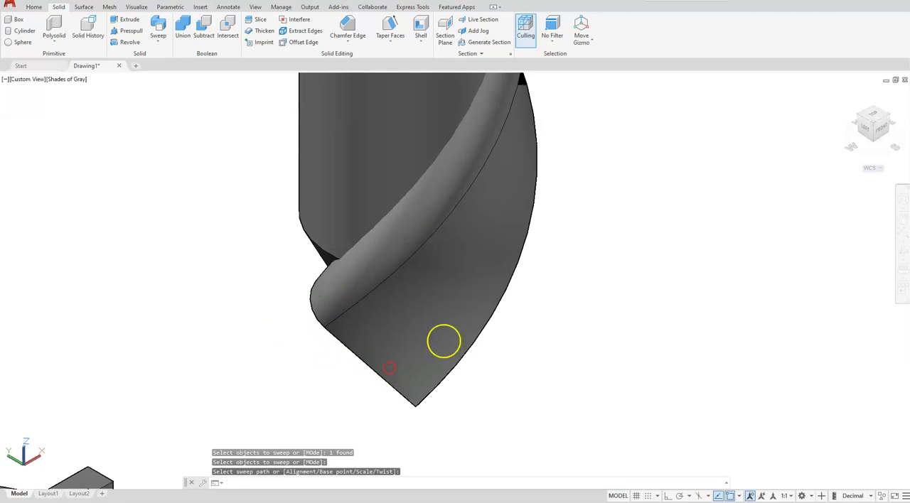
pyautogui.click(889, 117)
pyautogui.click(530, 402)
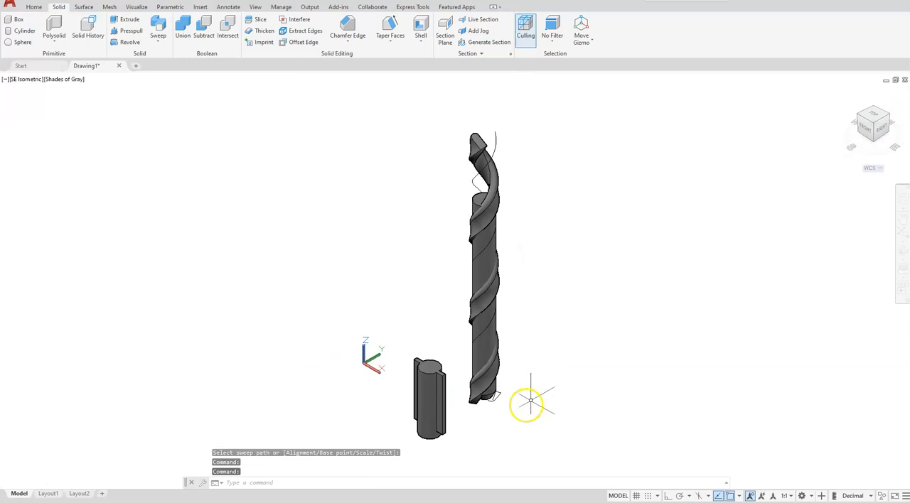
# Sweep the remaining round-ended profile along its helix around the tall cylinder as a solid
pyautogui.scroll(7, 495, 395)
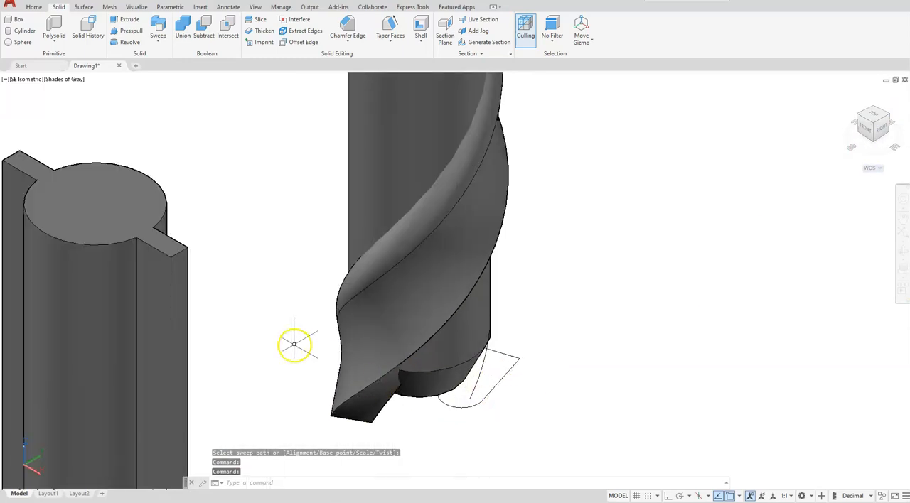
pyautogui.click(154, 28)
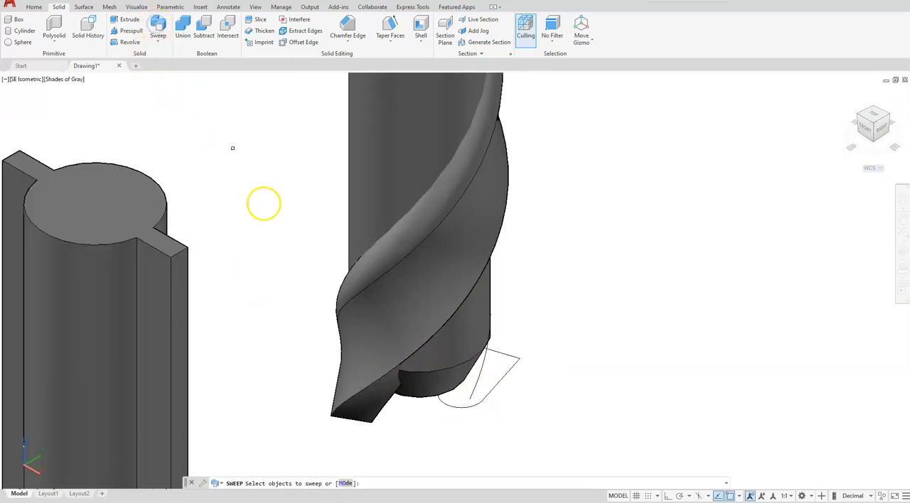
pyautogui.click(460, 406)
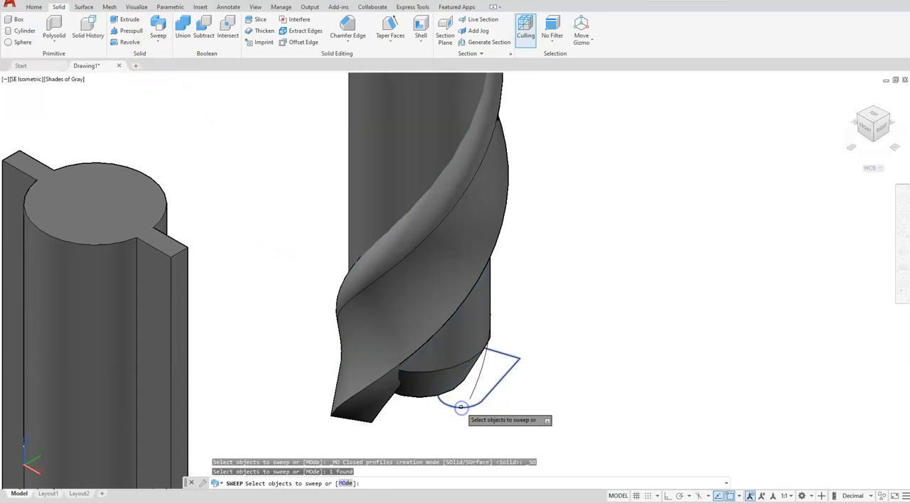
pyautogui.press('Return')
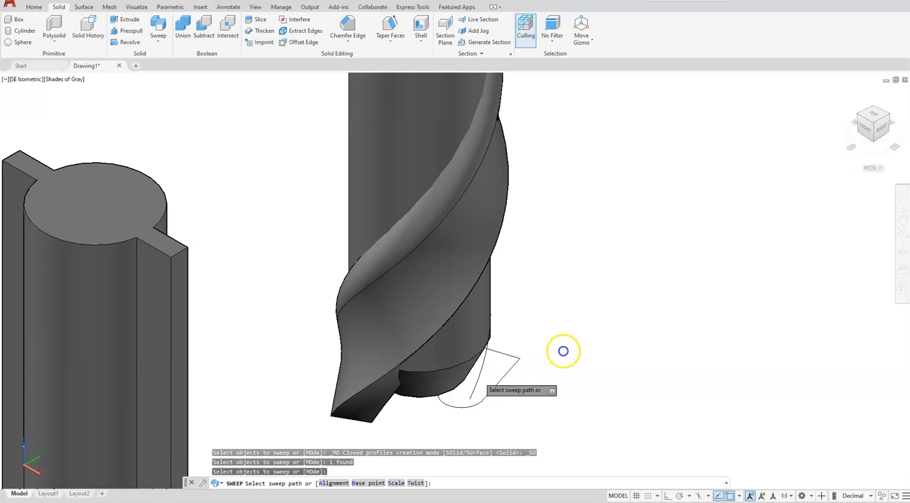
pyautogui.click(479, 378)
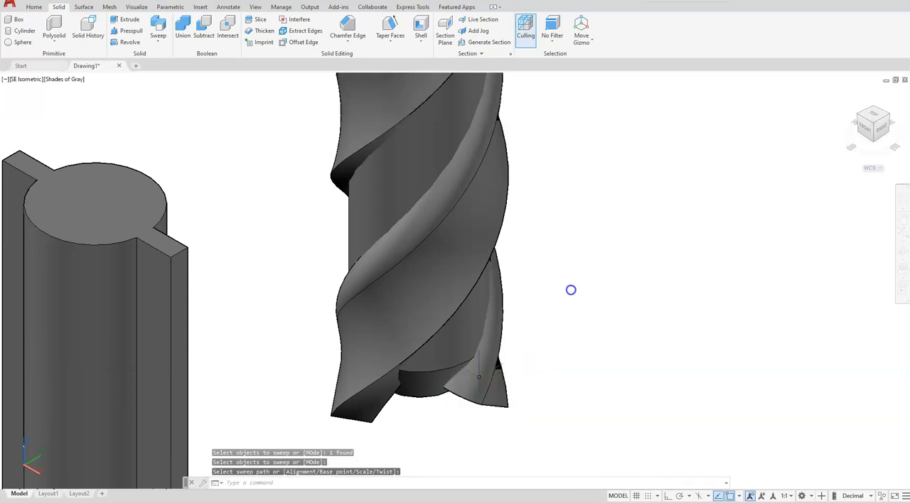
# Subtract both helical swept solids from the tall cylinder to cut the drill flutes
pyautogui.scroll(2, 545, 291)
pyautogui.scroll(-6, 545, 292)
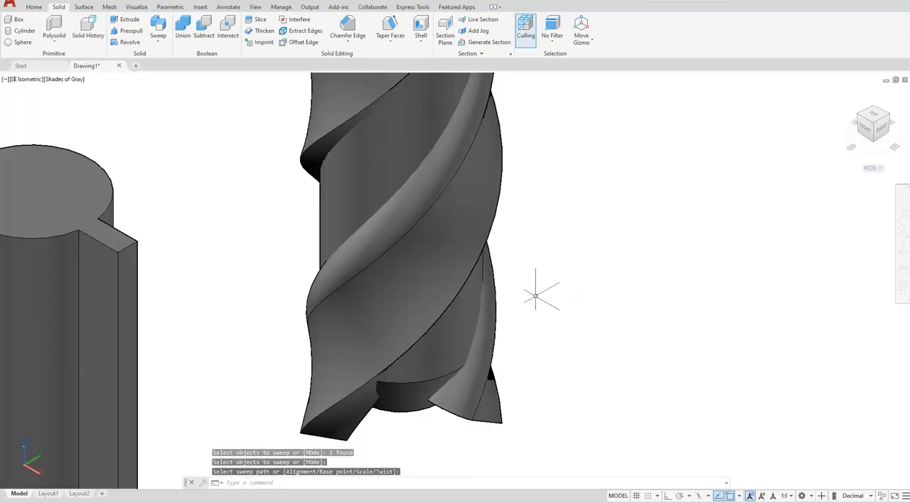
pyautogui.scroll(-2, 509, 286)
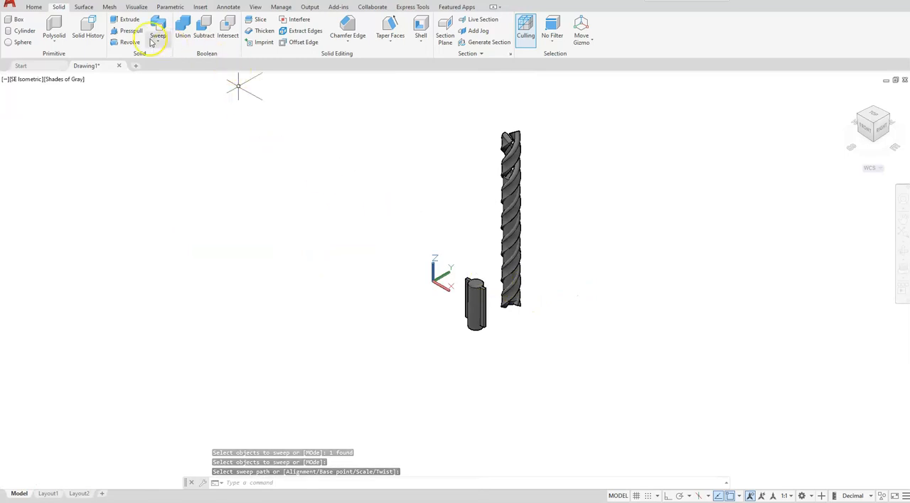
pyautogui.click(208, 39)
pyautogui.scroll(7, 504, 300)
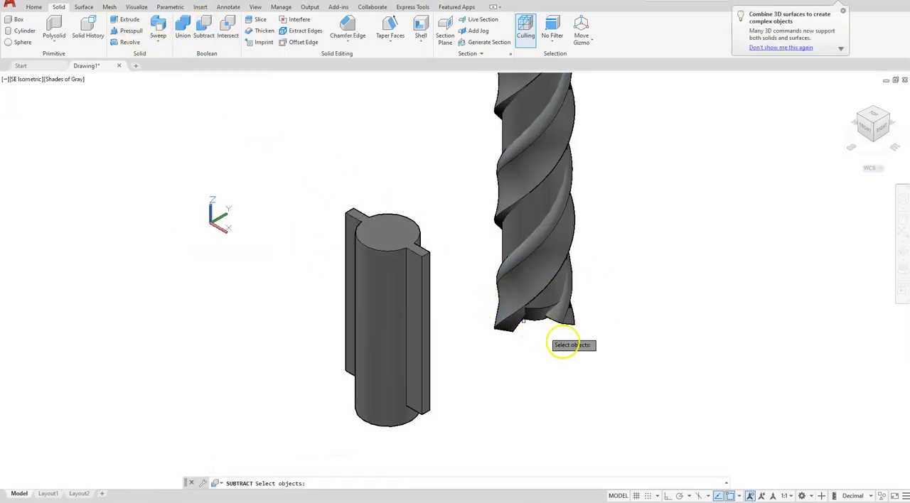
pyautogui.click(539, 308)
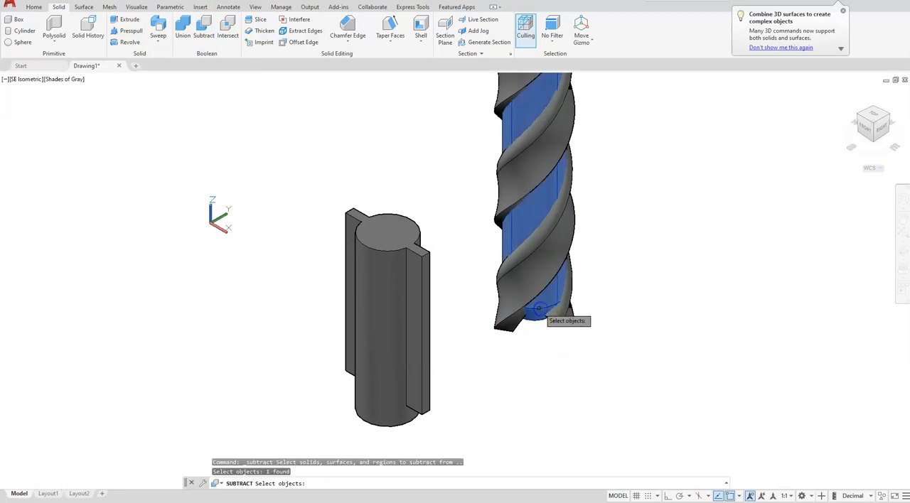
pyautogui.press('Return')
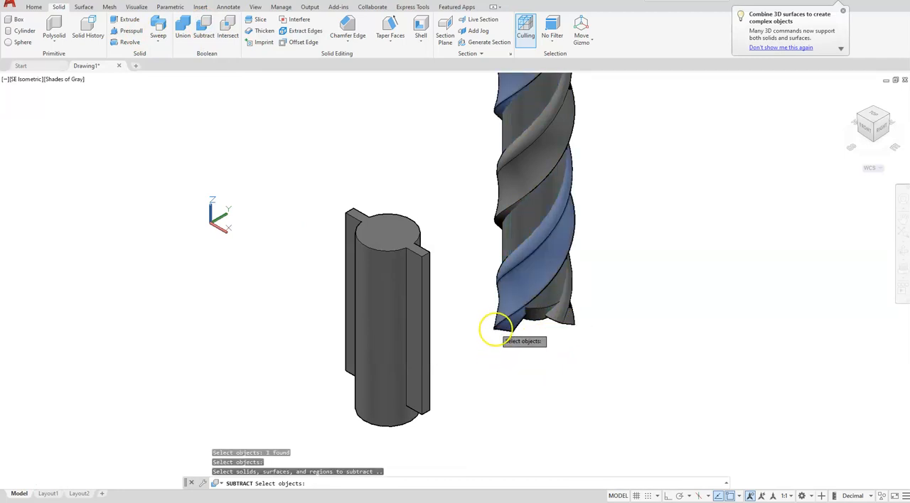
pyautogui.click(565, 325)
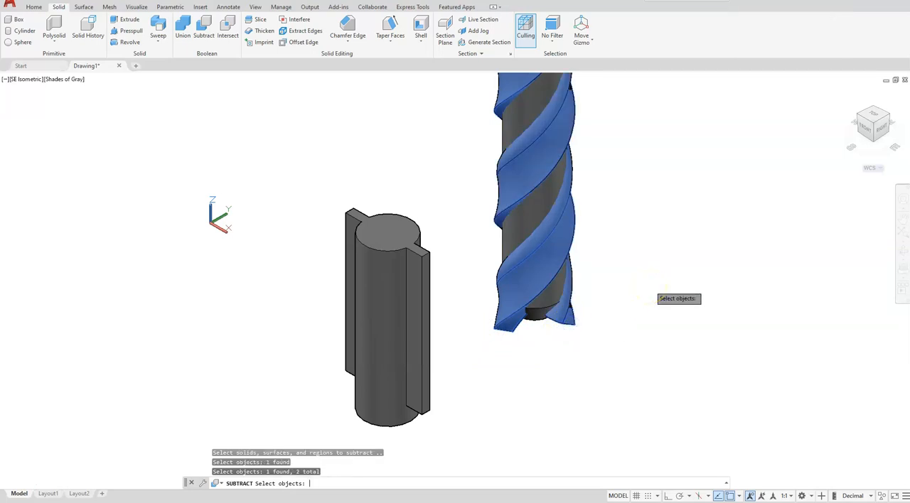
pyautogui.press('Return')
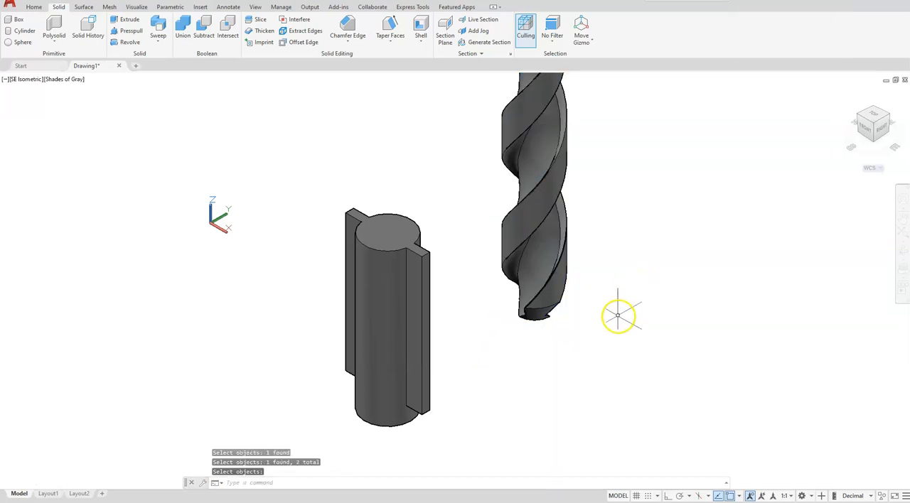
# Move the finned cylinder from its bottom centre onto the top centre of the fluted cylinder
pyautogui.scroll(-3, 617, 318)
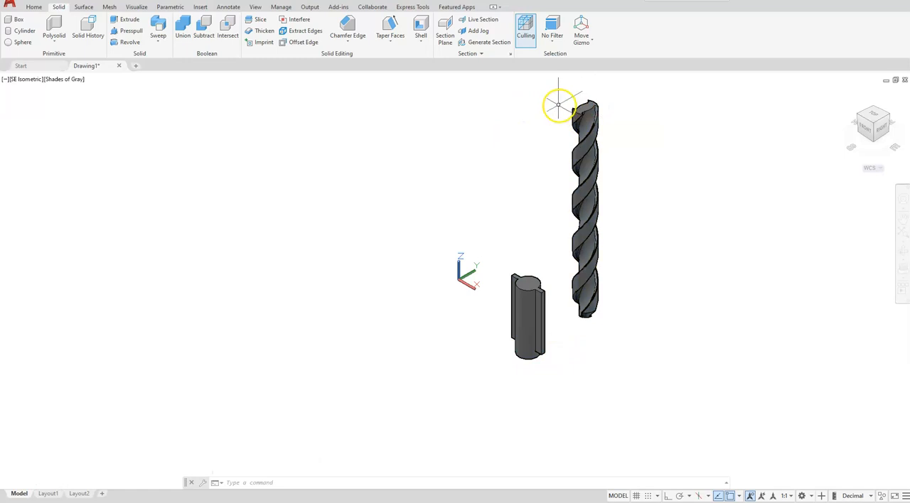
pyautogui.click(35, 8)
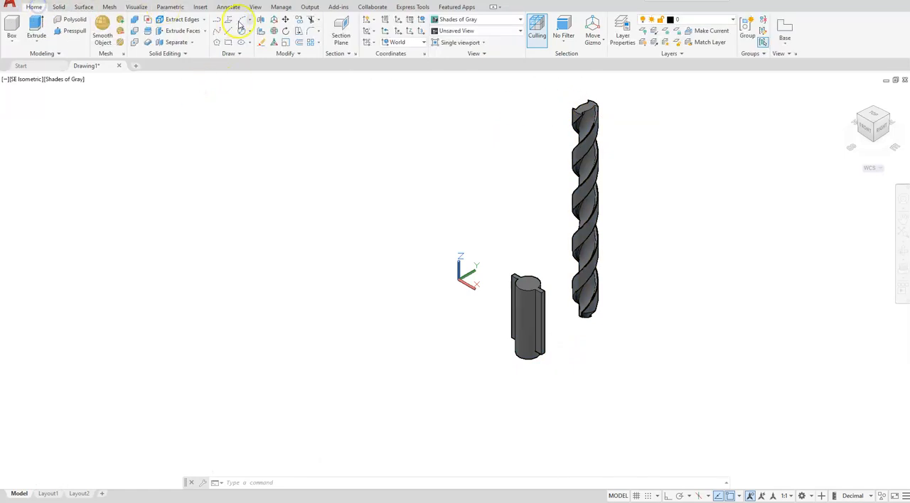
pyautogui.click(285, 21)
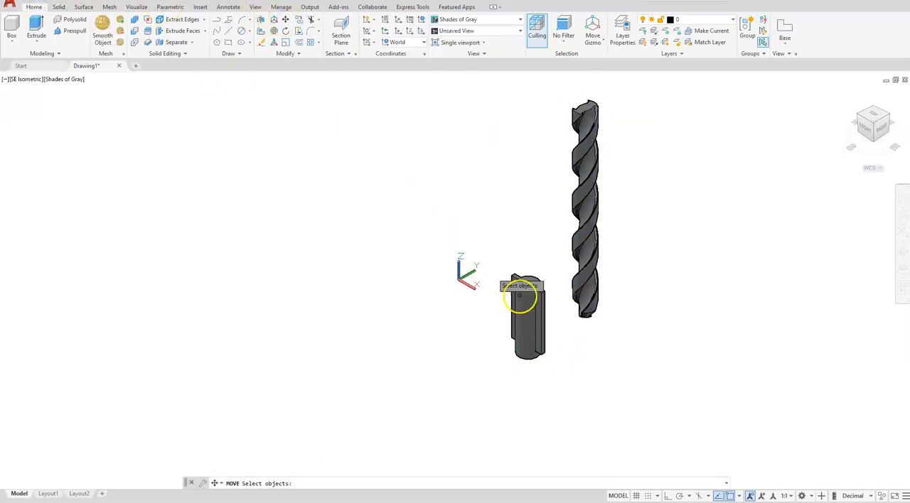
pyautogui.click(527, 304)
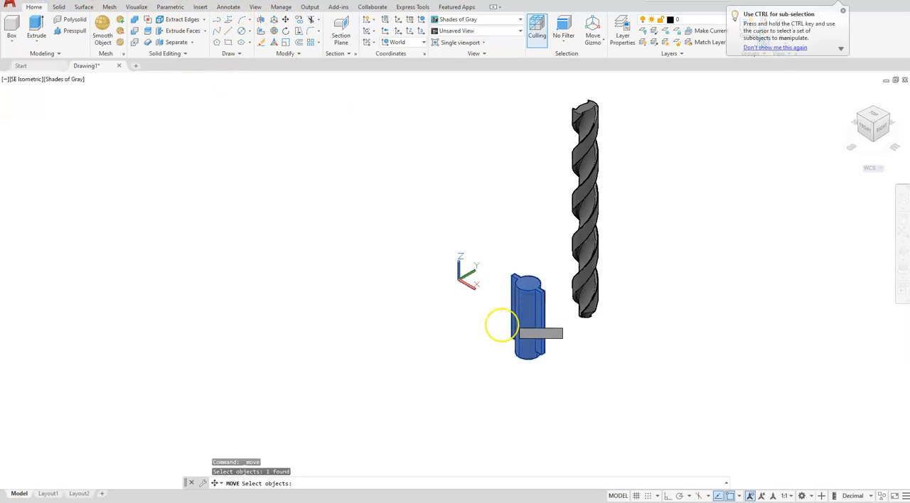
pyautogui.press('Return')
pyautogui.scroll(3, 526, 362)
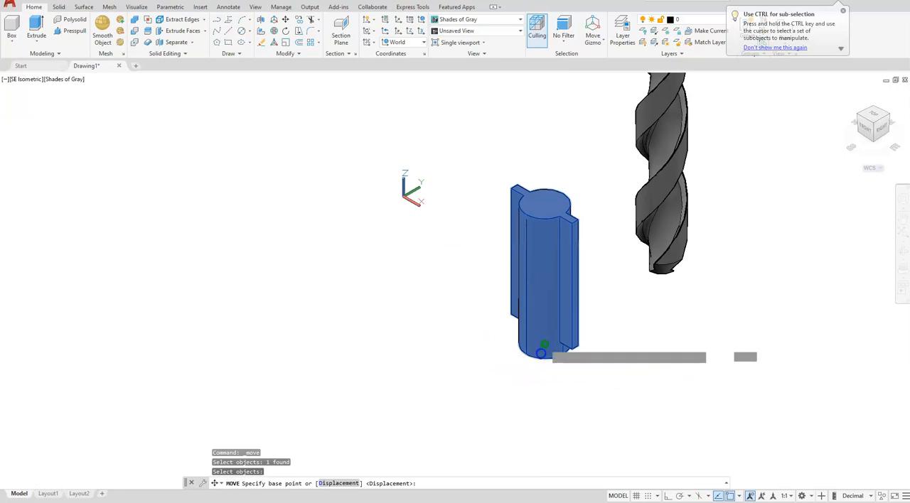
pyautogui.click(542, 351)
pyautogui.scroll(-3, 543, 359)
pyautogui.scroll(5, 569, 206)
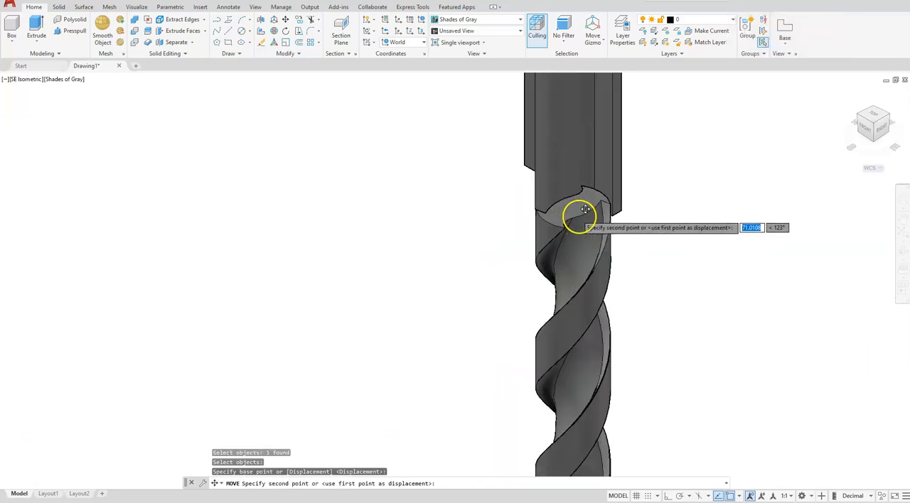
pyautogui.scroll(2, 583, 208)
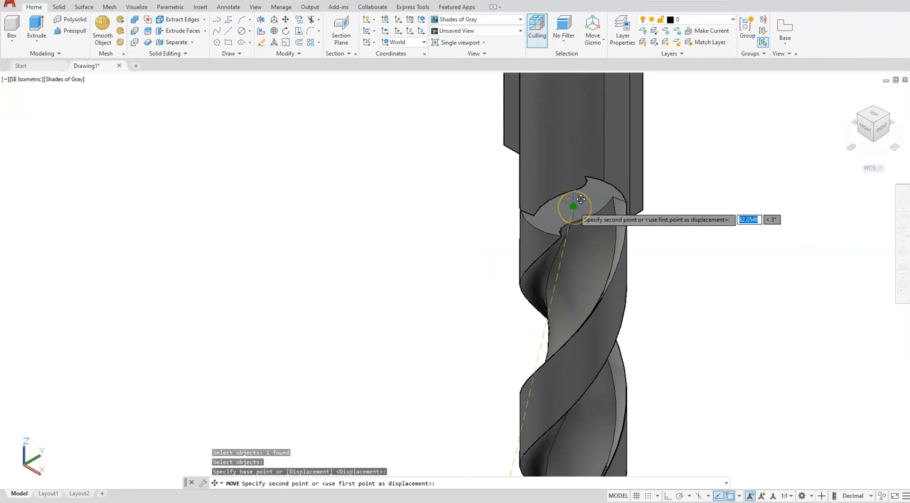
pyautogui.click(577, 203)
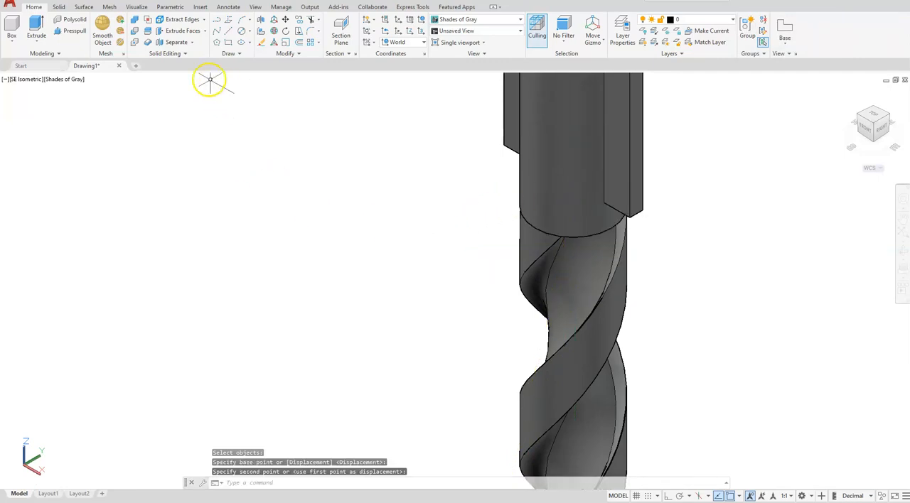
# Union the fluted cylinder and the finned cylinder into one solid
pyautogui.click(138, 22)
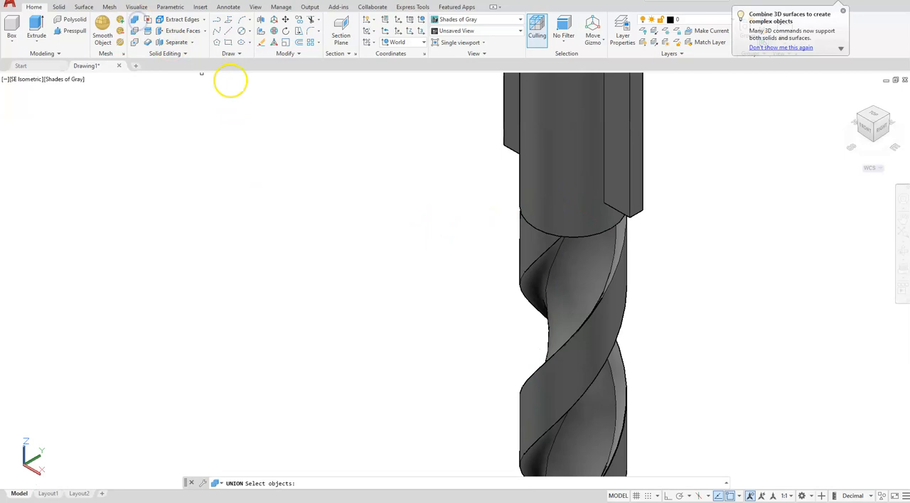
pyautogui.click(529, 240)
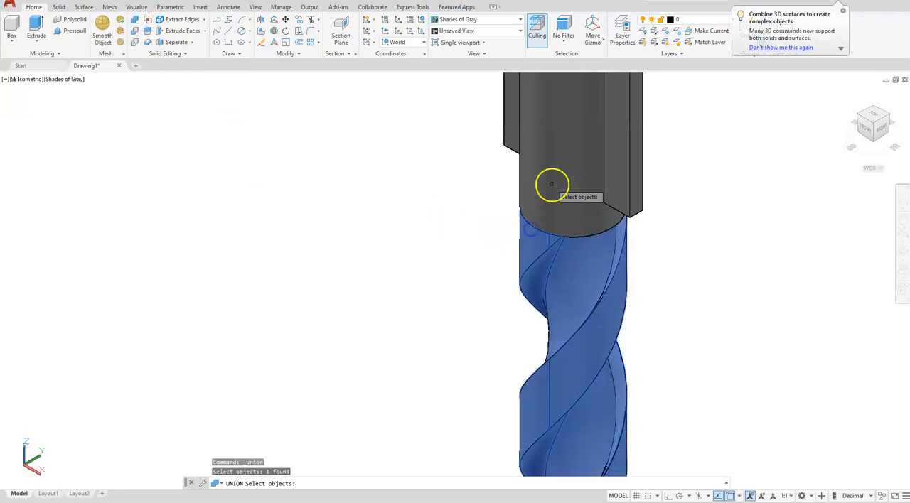
pyautogui.click(524, 197)
pyautogui.press('Return')
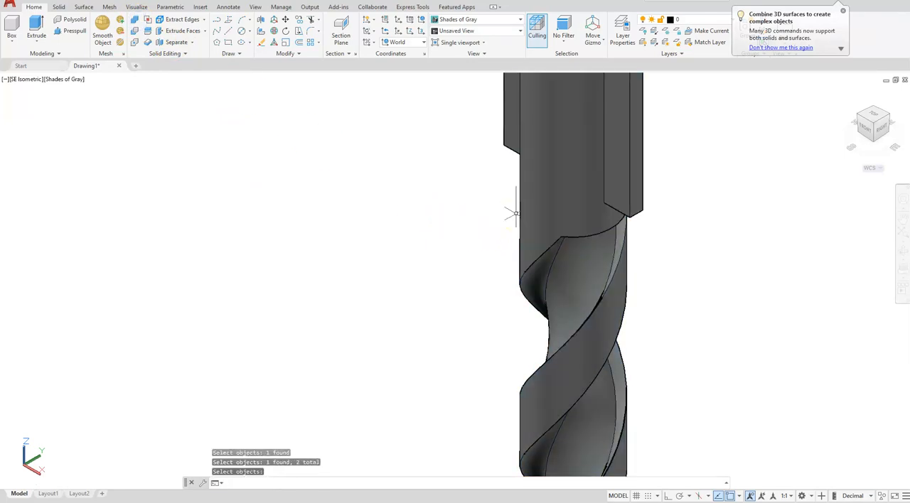
# Start an edge fillet with radius 2 and choose the upper outer edges of both fins
pyautogui.scroll(-4, 517, 215)
pyautogui.moveTo(495, 229); pyautogui.dragTo(453, 291, button='middle')
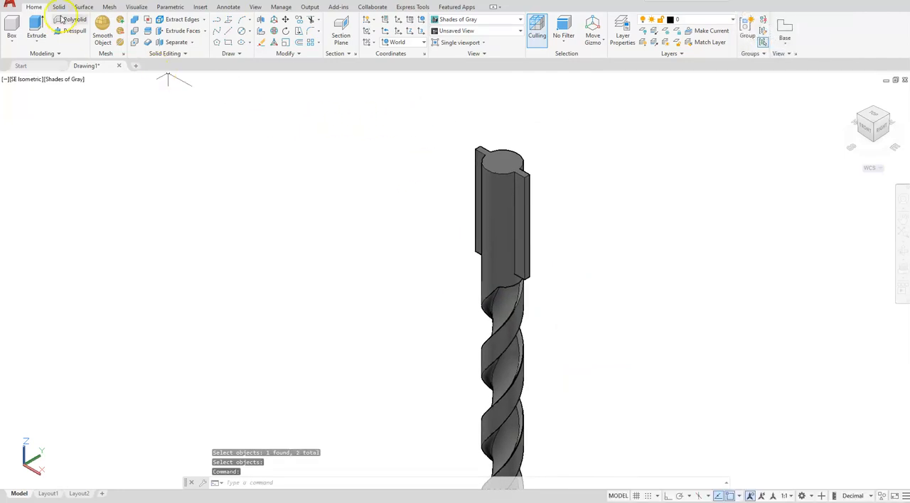
pyautogui.click(58, 7)
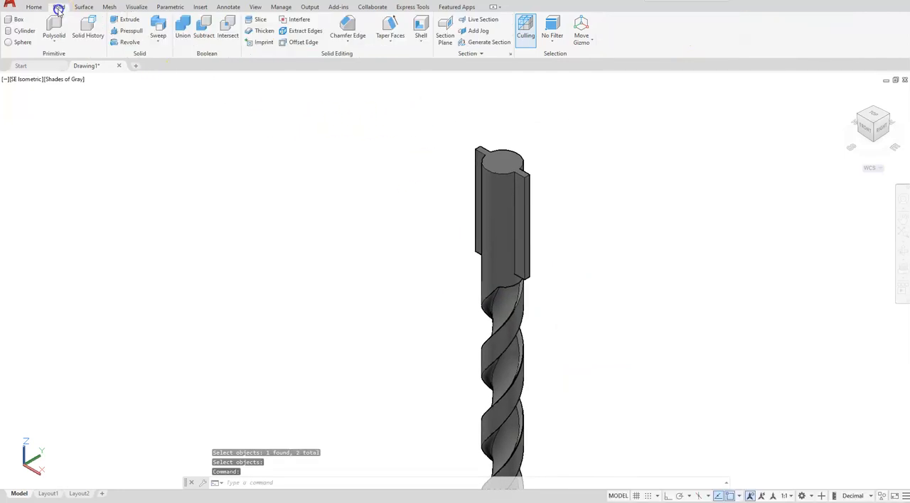
pyautogui.click(349, 41)
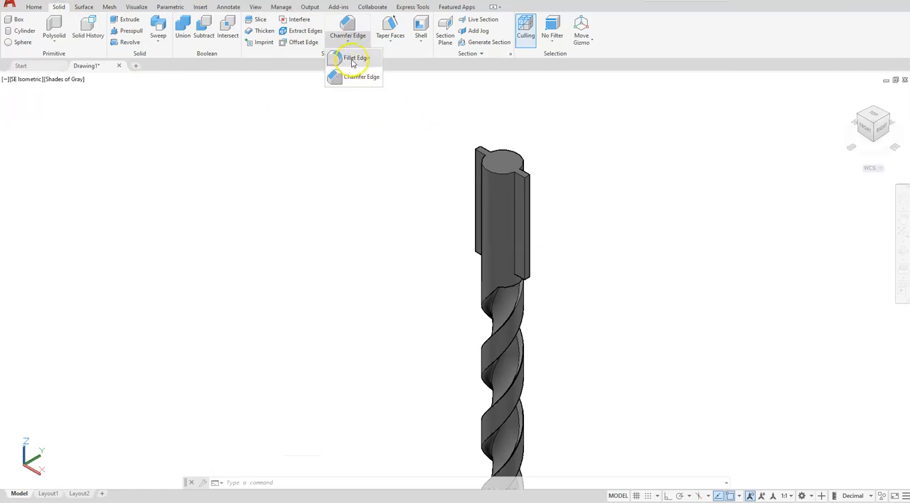
pyautogui.click(352, 58)
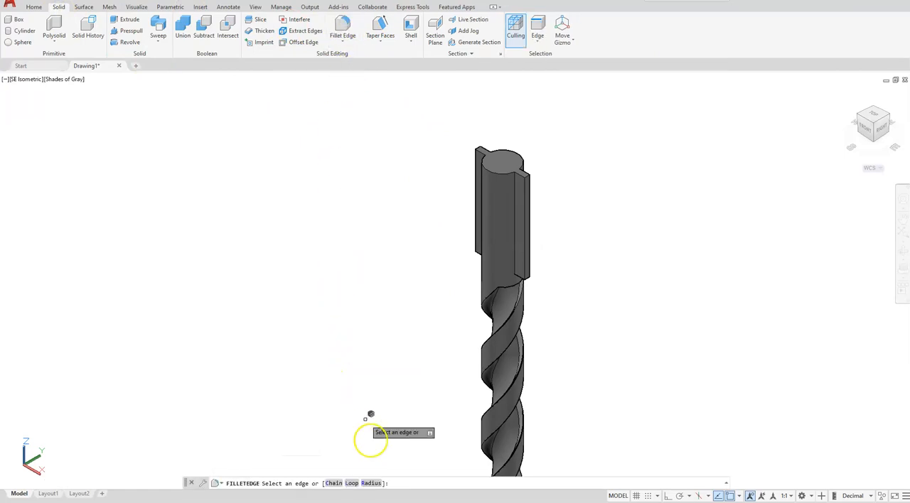
pyautogui.click(371, 484)
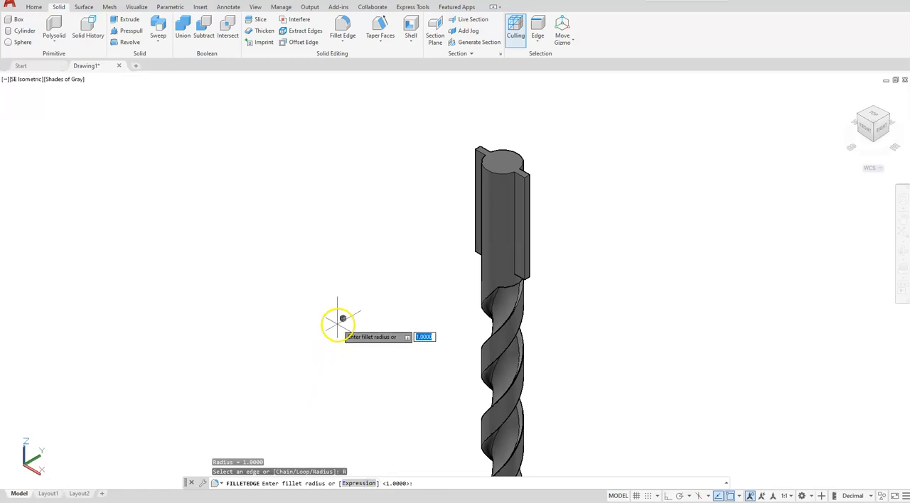
pyautogui.write('2')
pyautogui.press('Return')
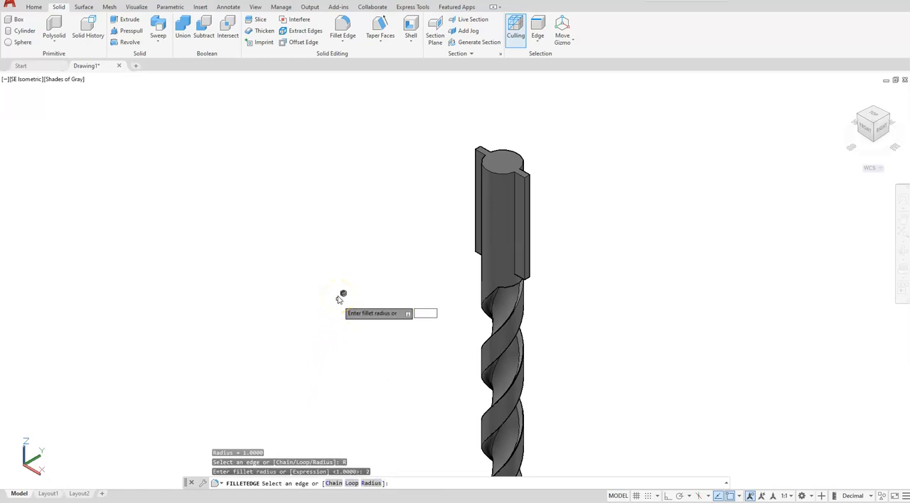
pyautogui.scroll(4, 528, 170)
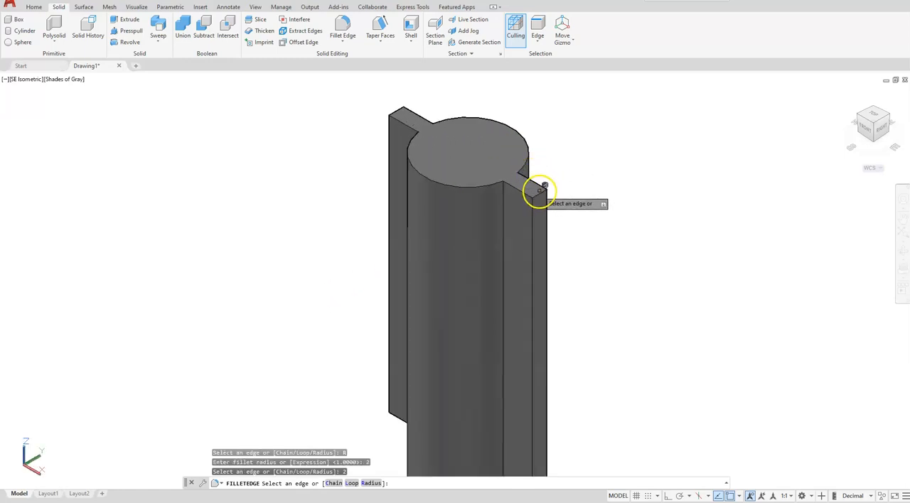
pyautogui.click(535, 192)
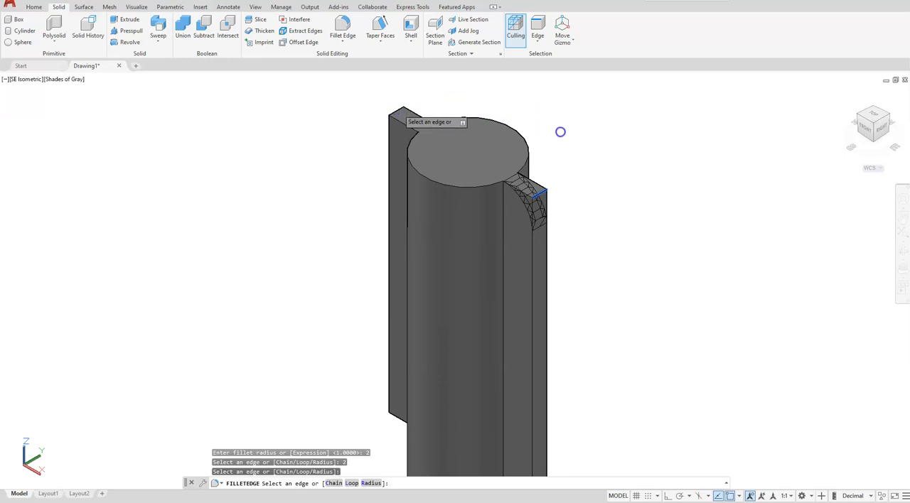
pyautogui.scroll(-3, 564, 128)
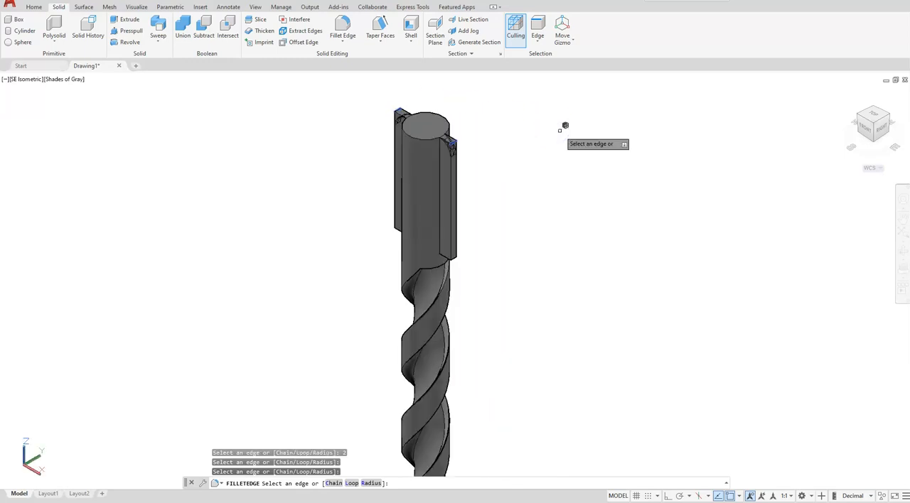
# Add the lower outer edges of both fins to the edge fillet selection and apply the fillet
pyautogui.scroll(2, 466, 260)
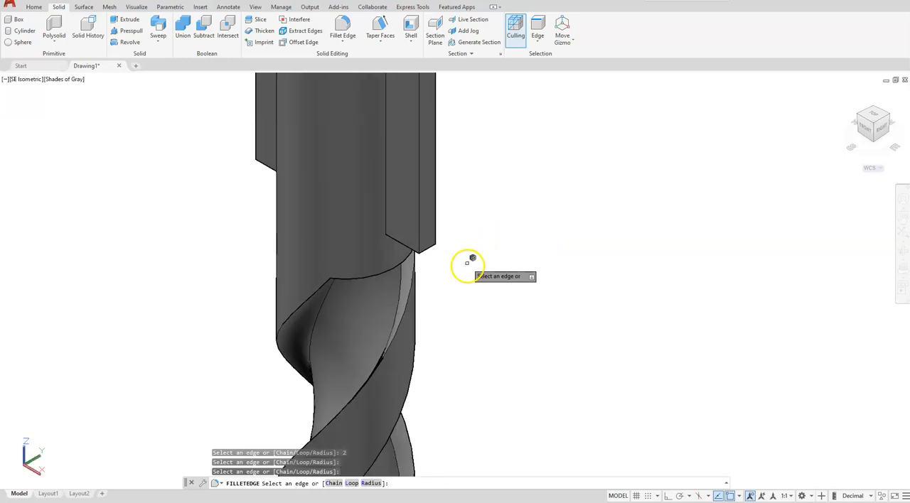
pyautogui.click(425, 250)
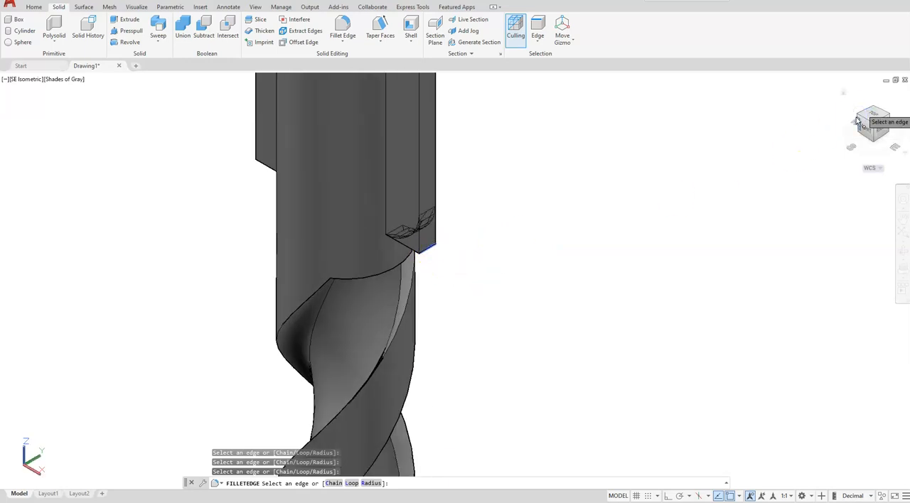
pyautogui.click(857, 118)
pyautogui.scroll(4, 465, 199)
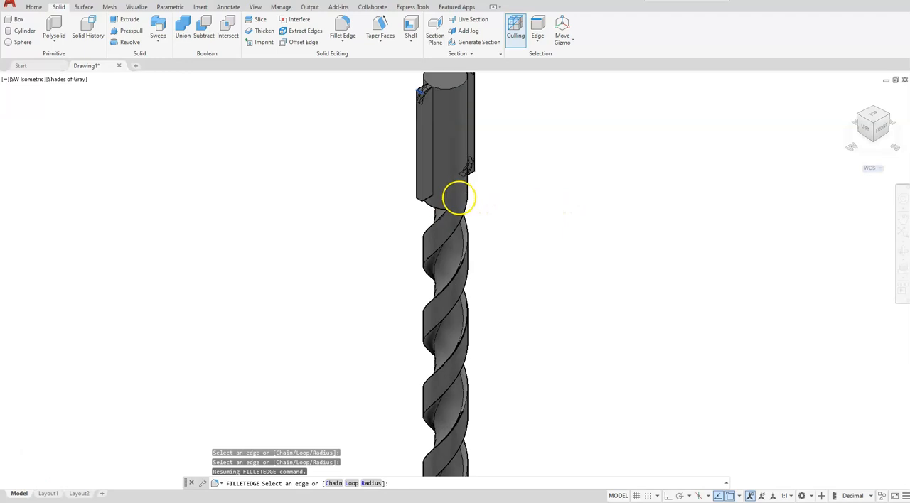
pyautogui.click(356, 201)
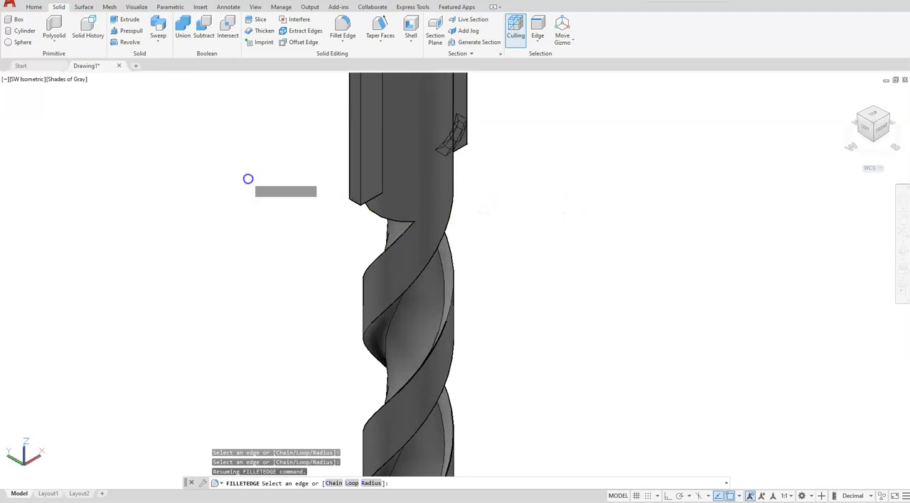
pyautogui.click(406, 71)
pyautogui.press('Return')
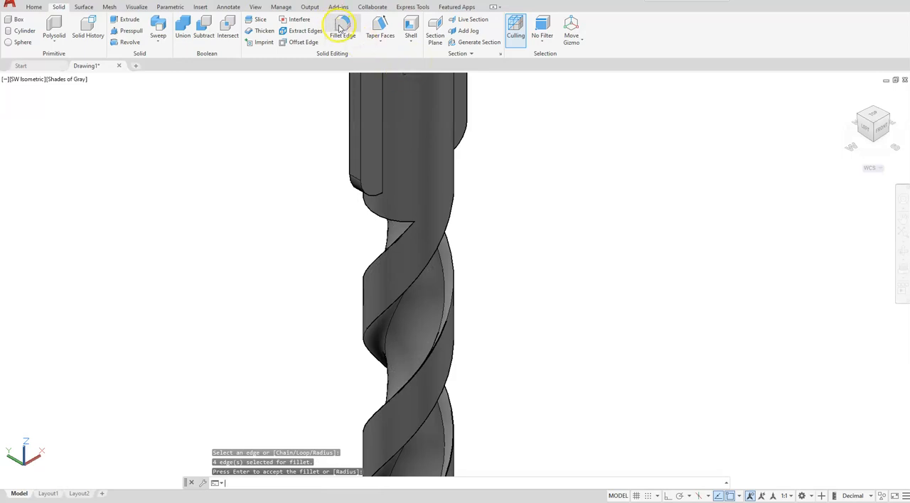
pyautogui.press('Return')
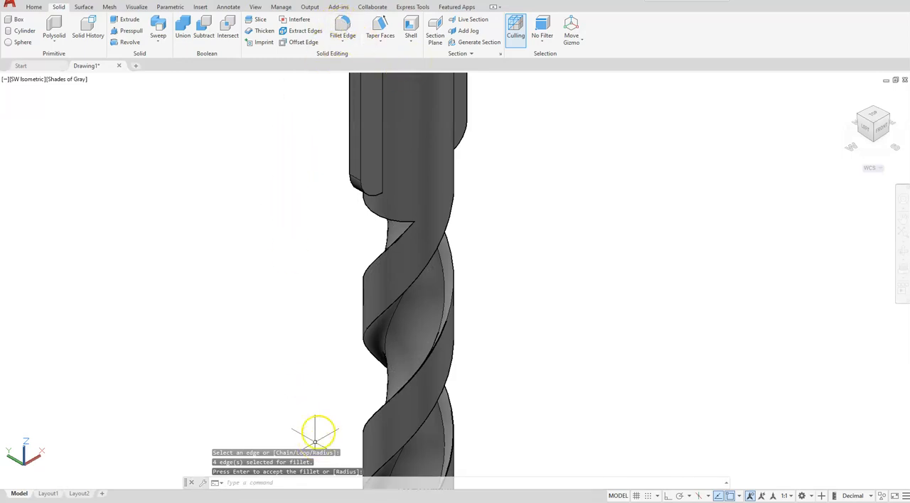
# Start an edge fillet with radius 1 and choose both vertical edges where the first fin meets the shank
pyautogui.click(342, 27)
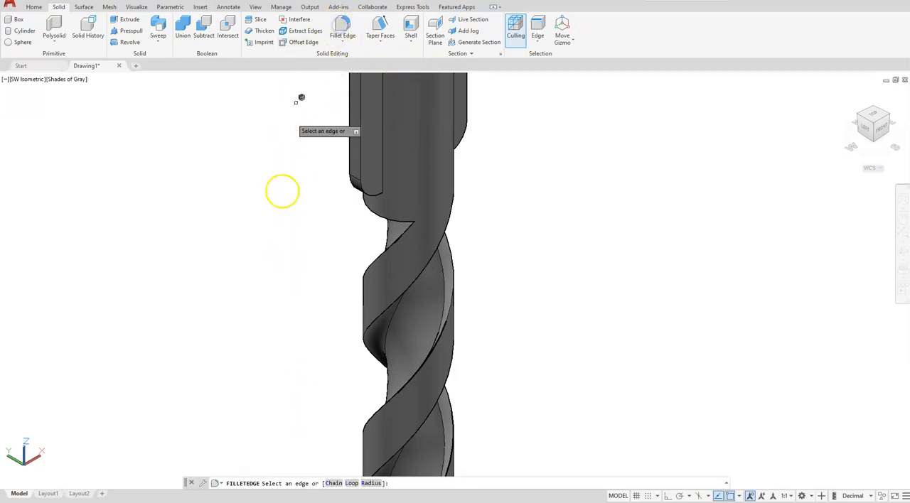
pyautogui.click(371, 483)
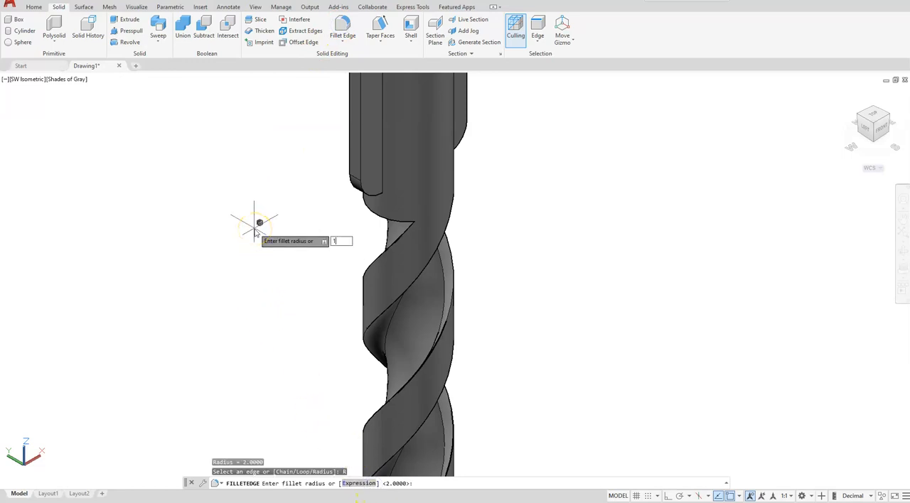
pyautogui.press('Return')
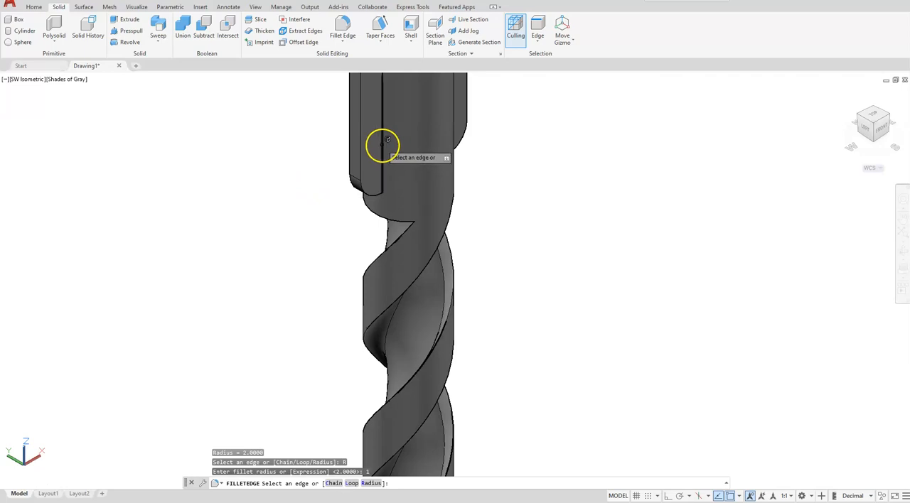
pyautogui.click(434, 138)
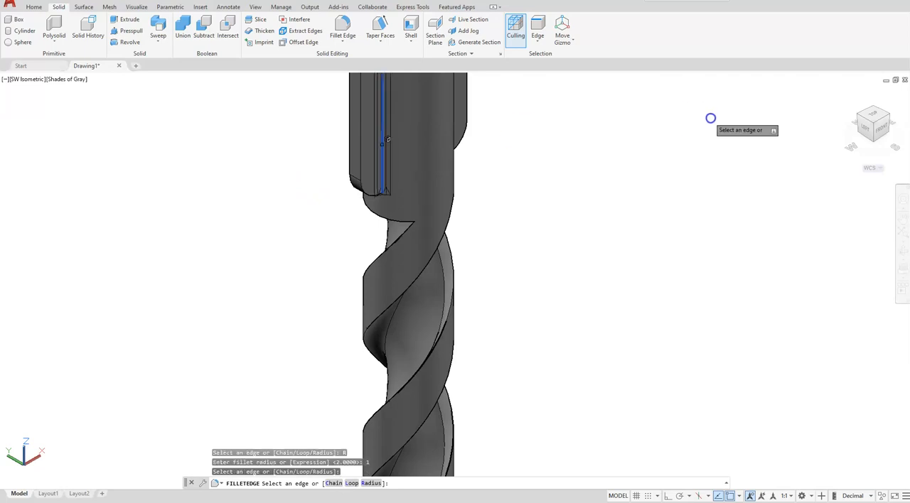
pyautogui.click(861, 118)
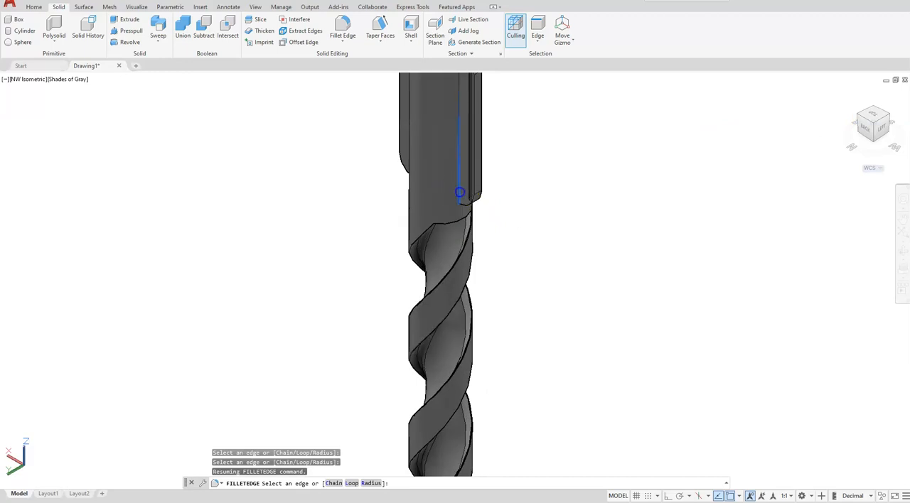
pyautogui.click(460, 192)
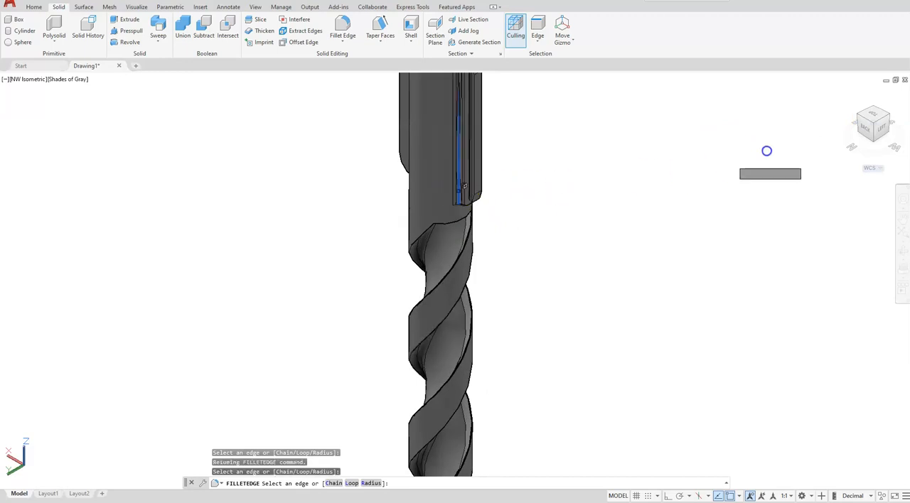
# Add both vertical edges where the opposite fin meets the shank, apply the fillet and show the whole drill bit in isometric view
pyautogui.click(859, 115)
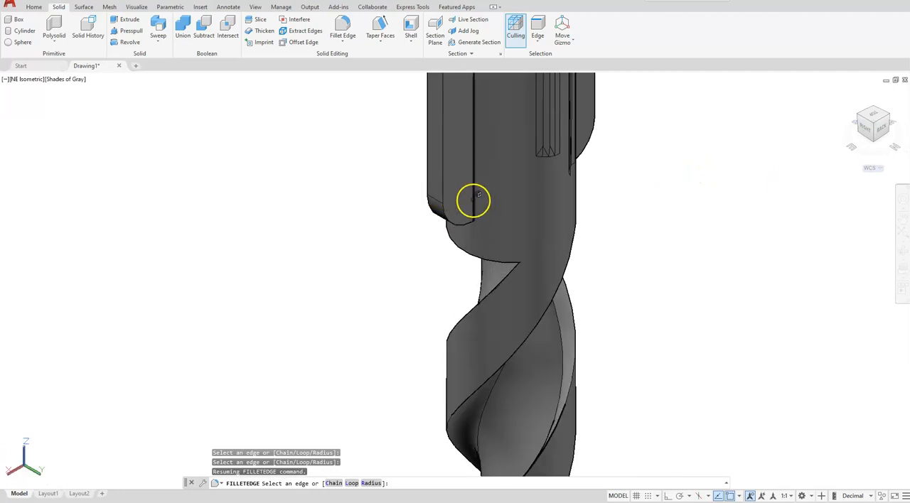
pyautogui.click(473, 199)
pyautogui.click(860, 114)
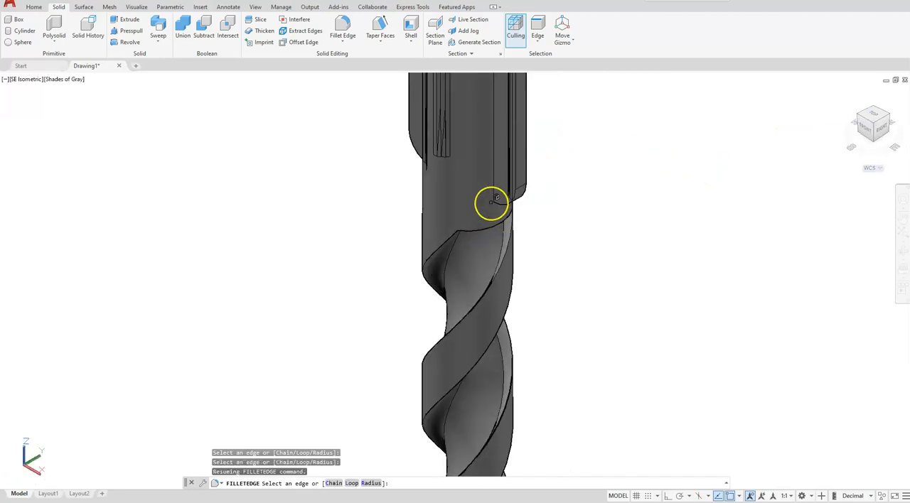
pyautogui.scroll(2, 492, 202)
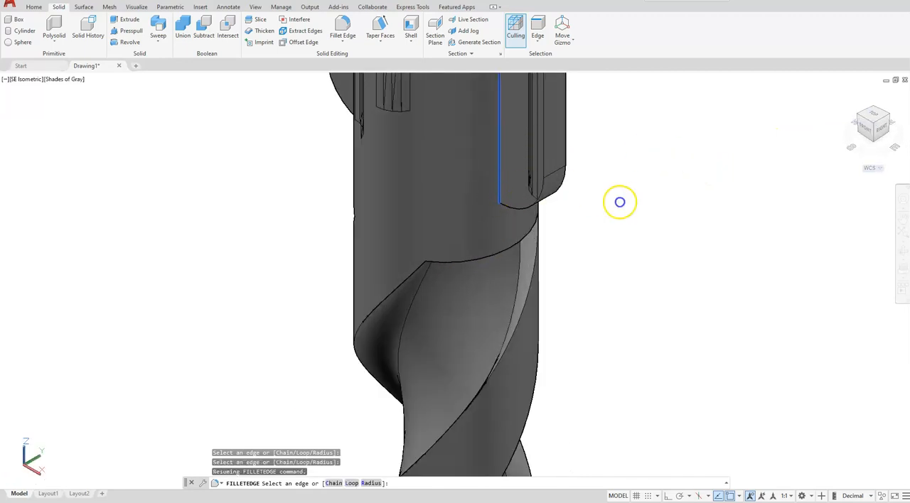
pyautogui.press('Return')
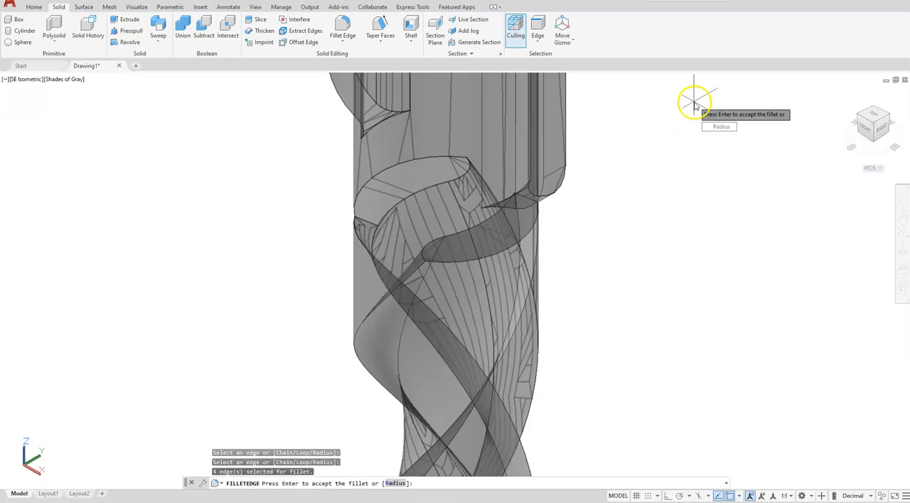
pyautogui.press('Return')
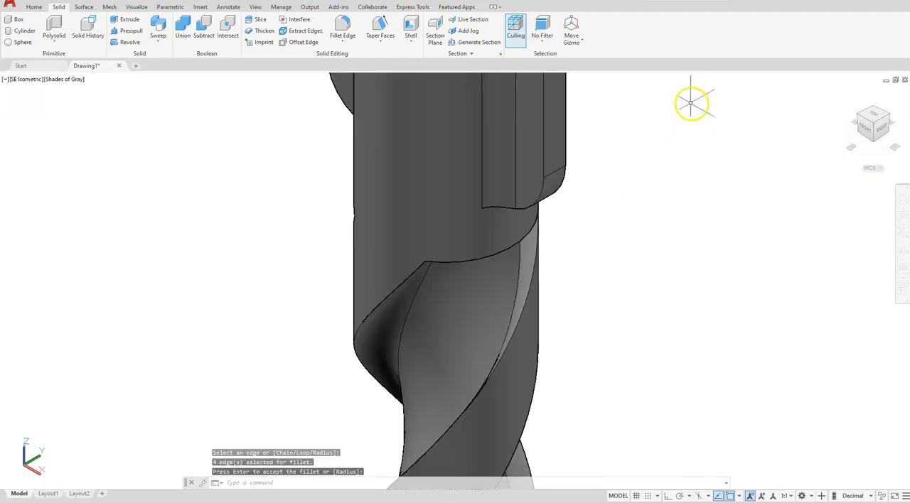
pyautogui.click(874, 125)
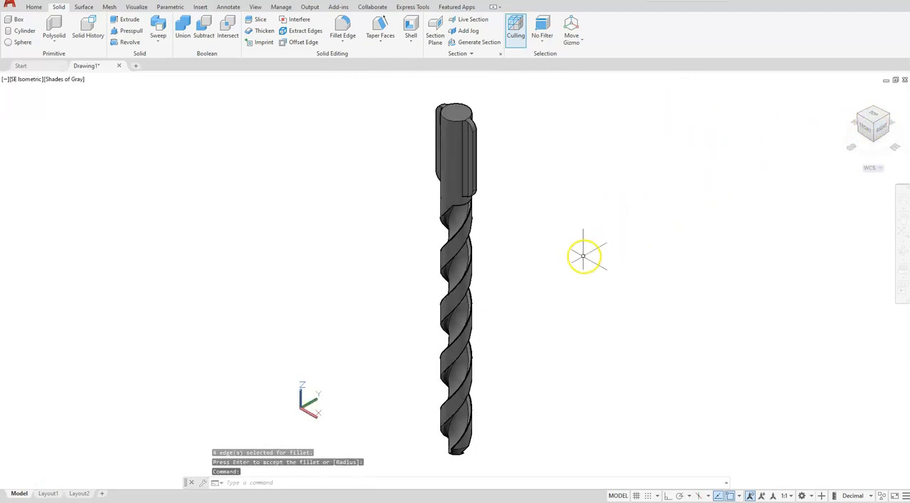